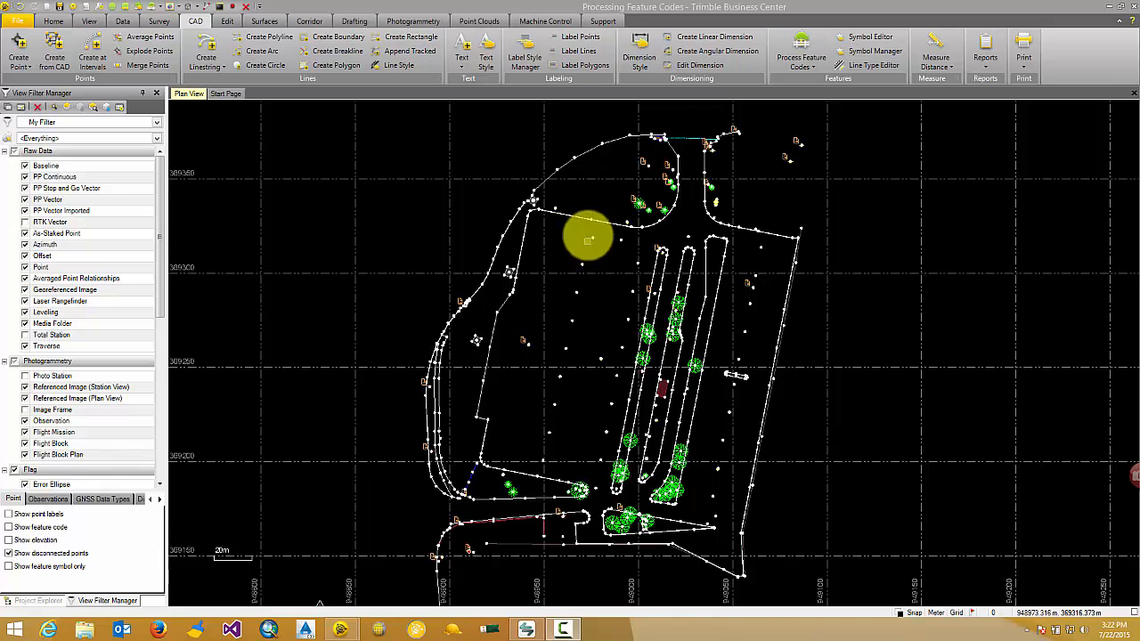
Step: Start labeling lines and create a new line label style named MyTBC
click(586, 53)
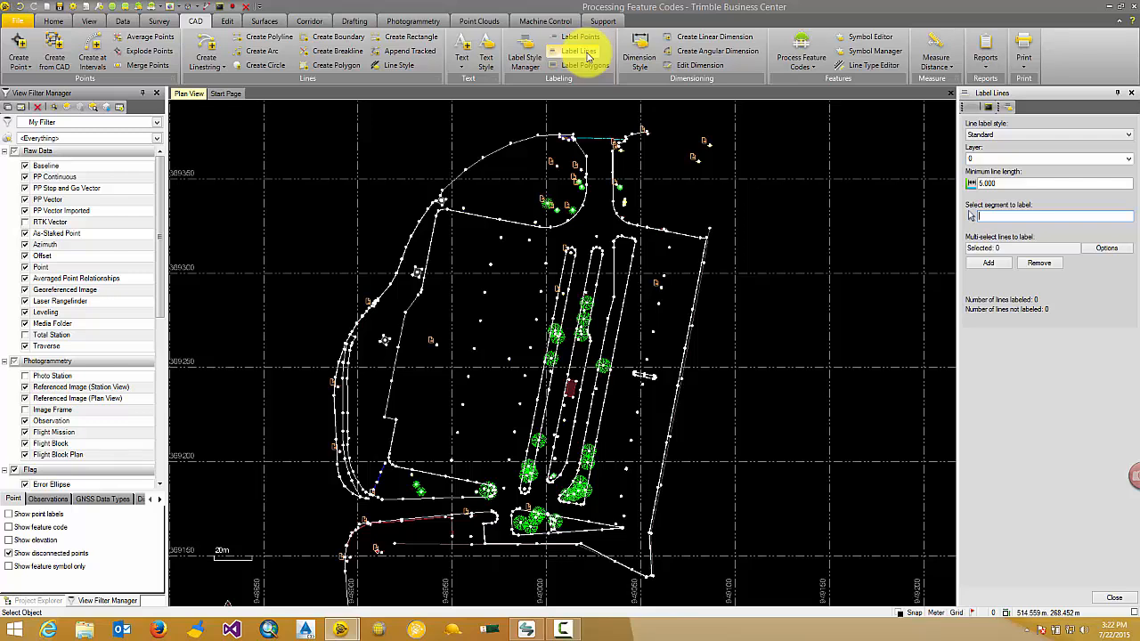
click(1040, 134)
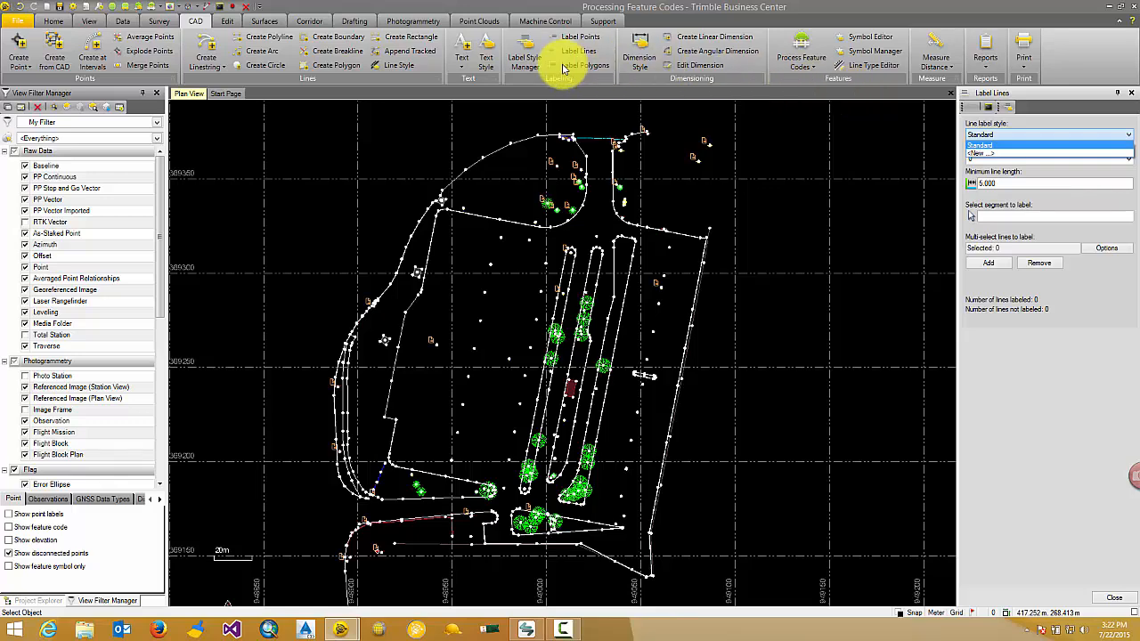
click(1033, 152)
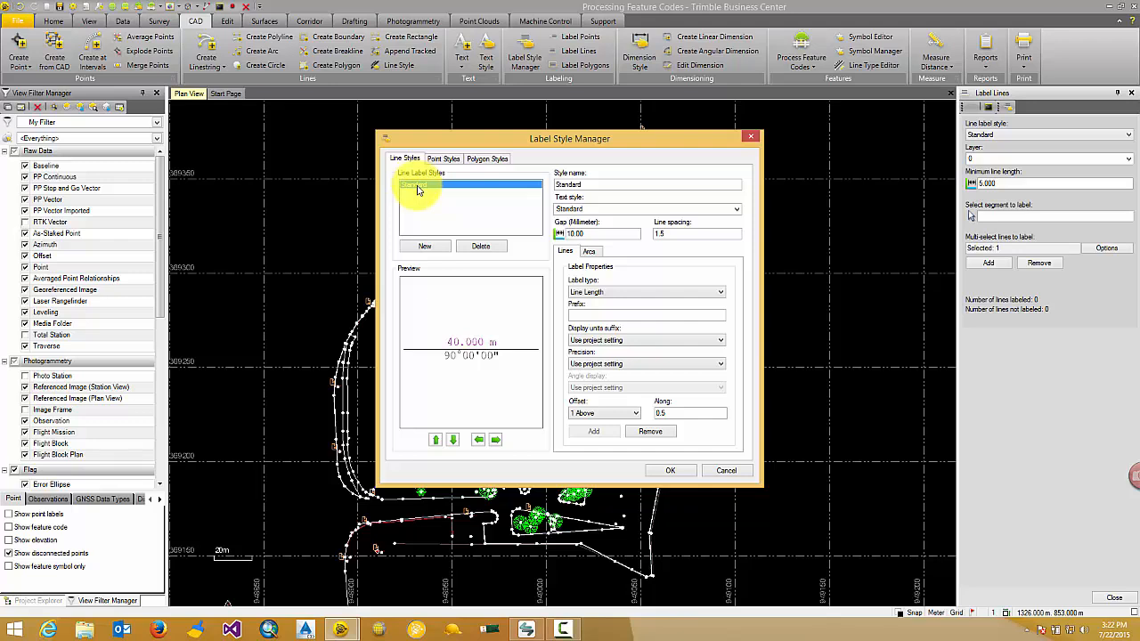
click(434, 248)
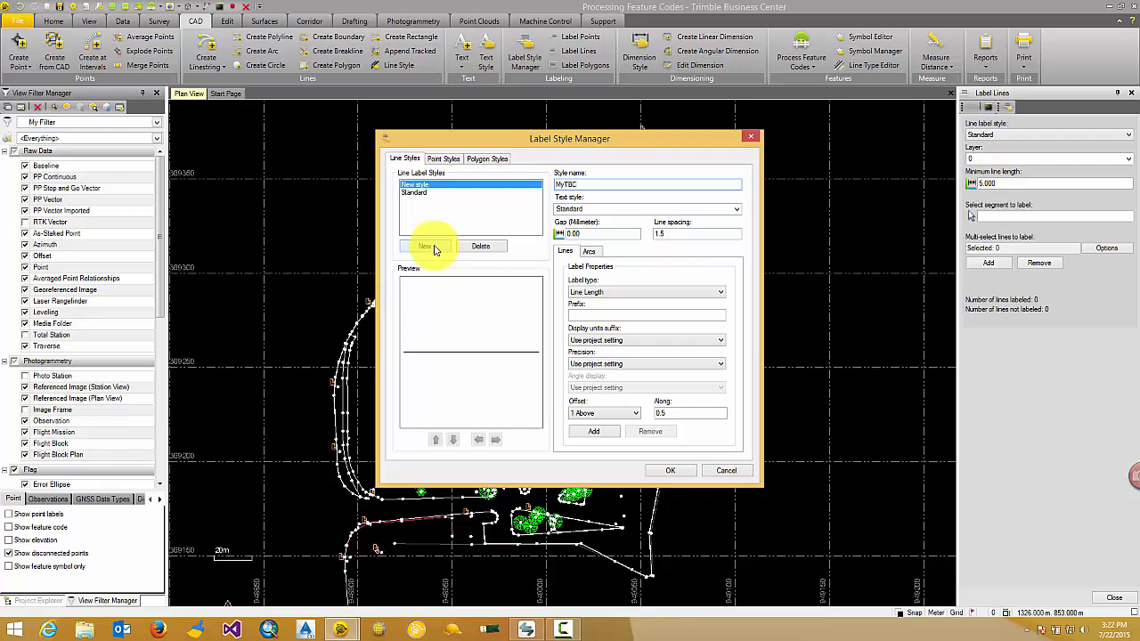
Step: Create a new text style named MyText and assign it to the MyTBC label style
click(605, 210)
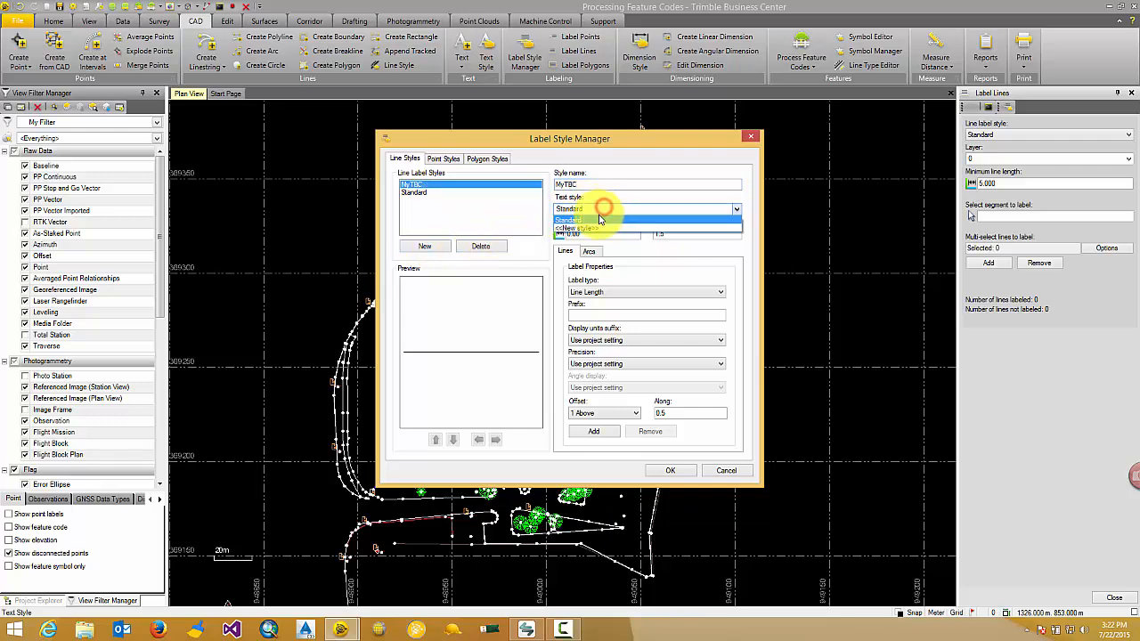
click(601, 225)
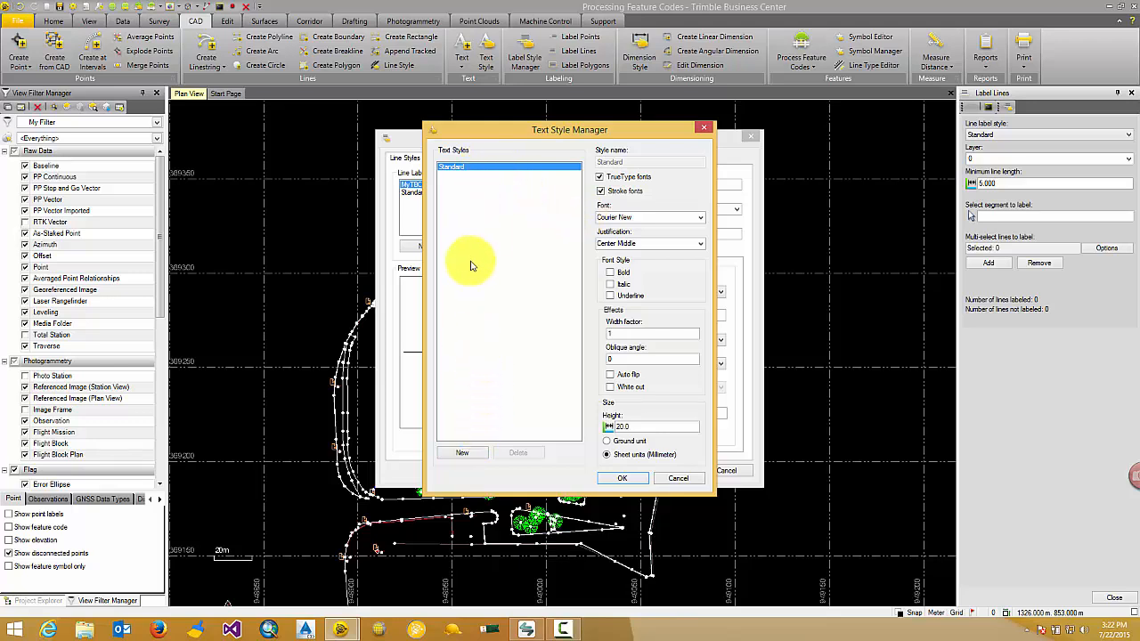
click(463, 455)
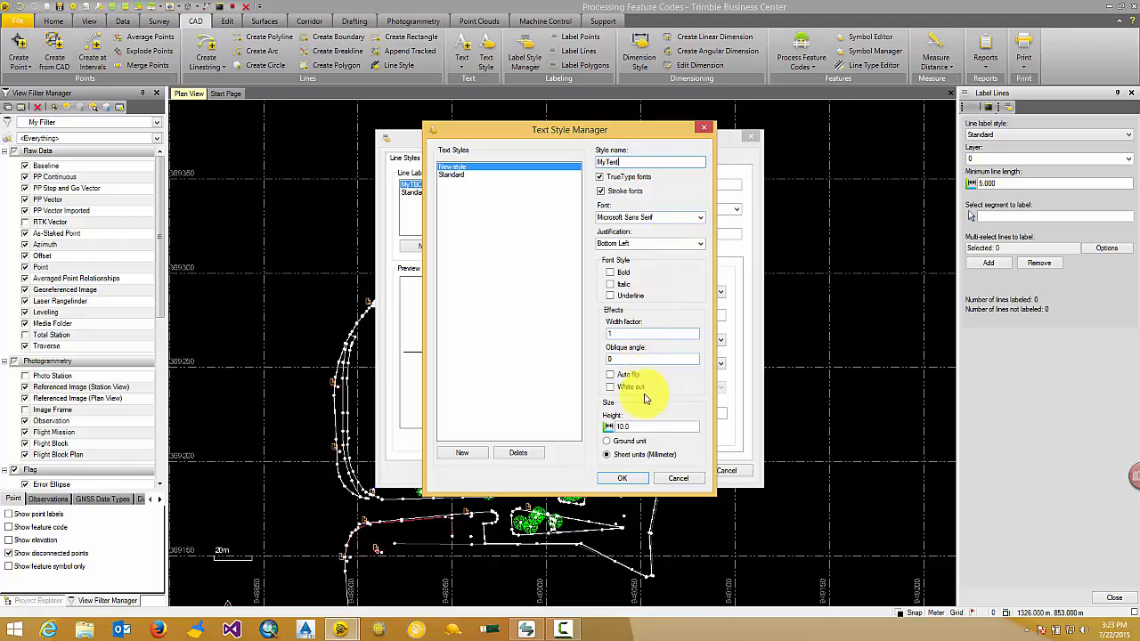
click(623, 478)
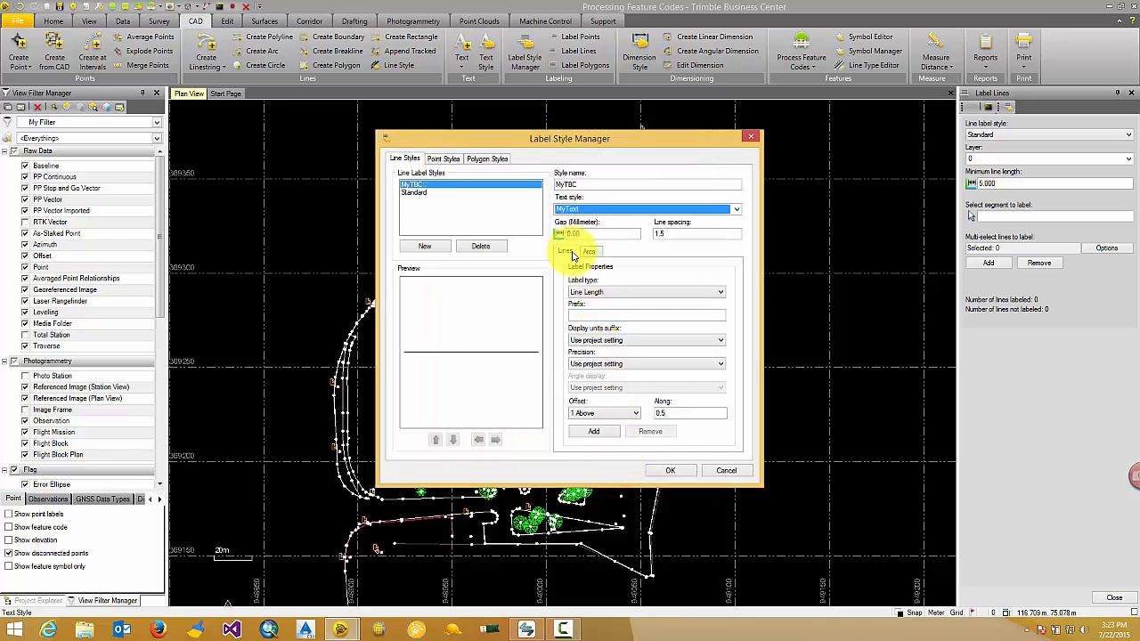
Step: Add a Line Length label above the line in the MyTBC style and set the gap to 1.00 mm
click(633, 294)
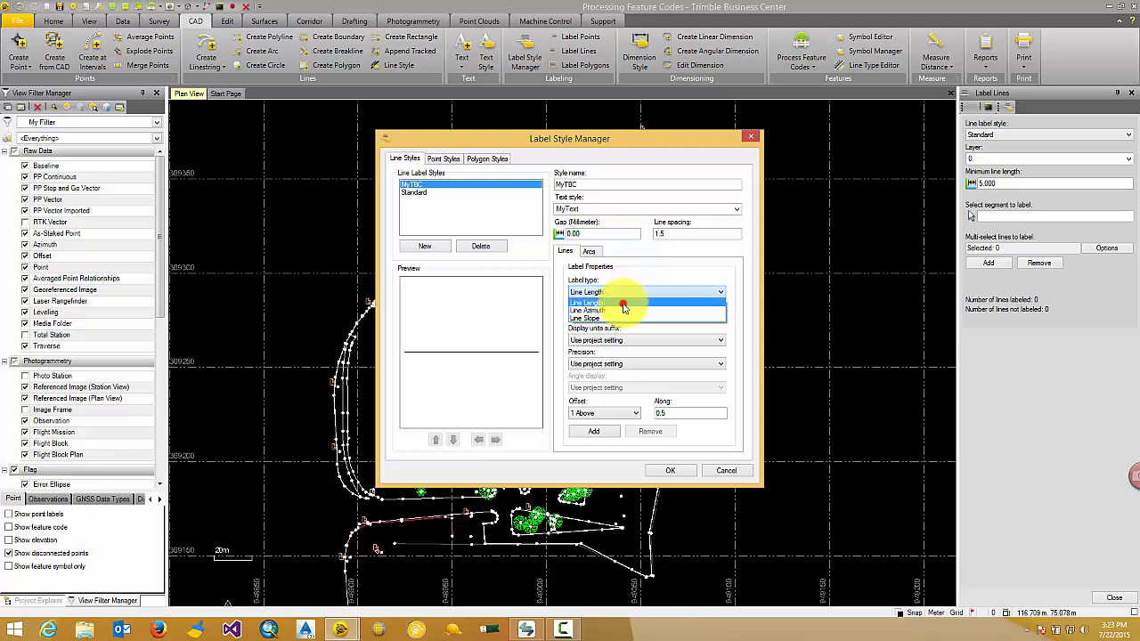
click(624, 305)
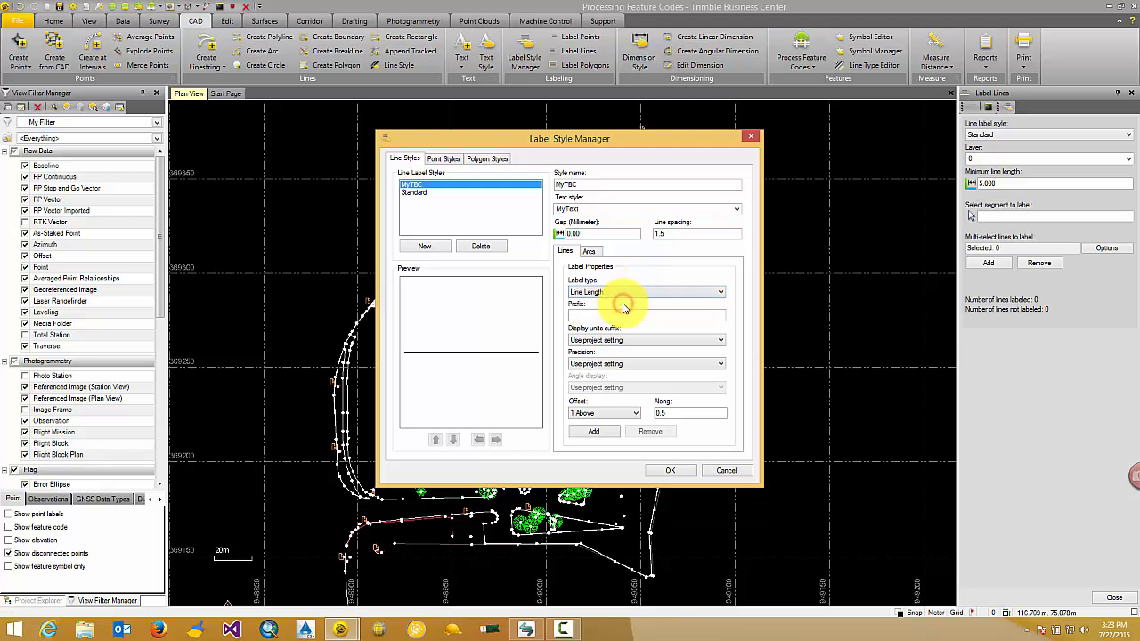
click(592, 432)
scroll(484, 367, up, 3)
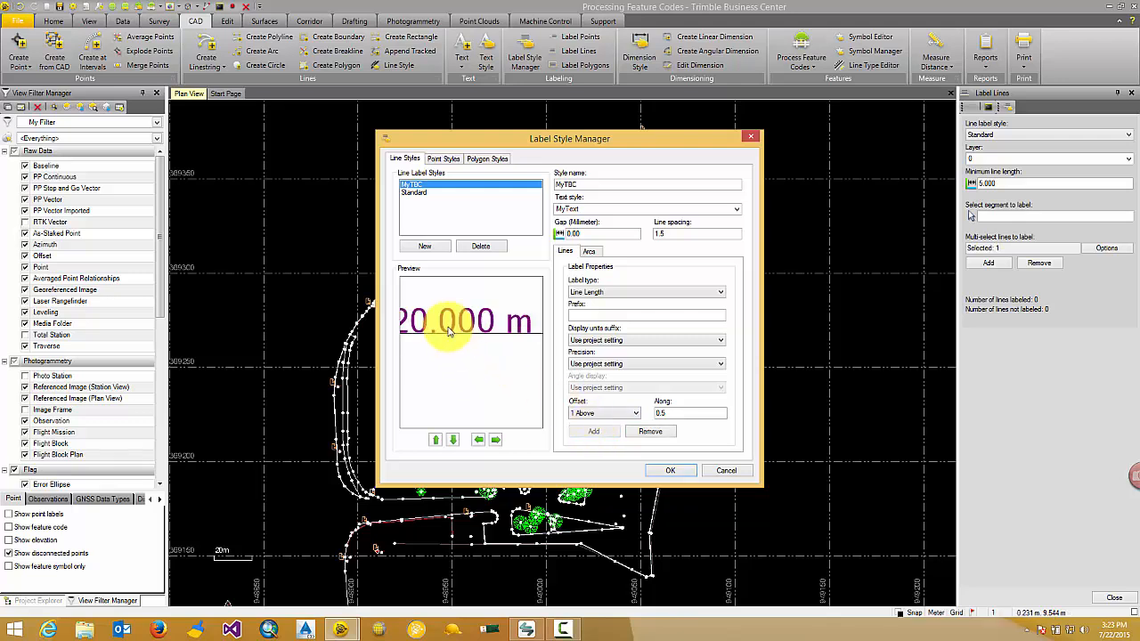
scroll(488, 347, down, 2)
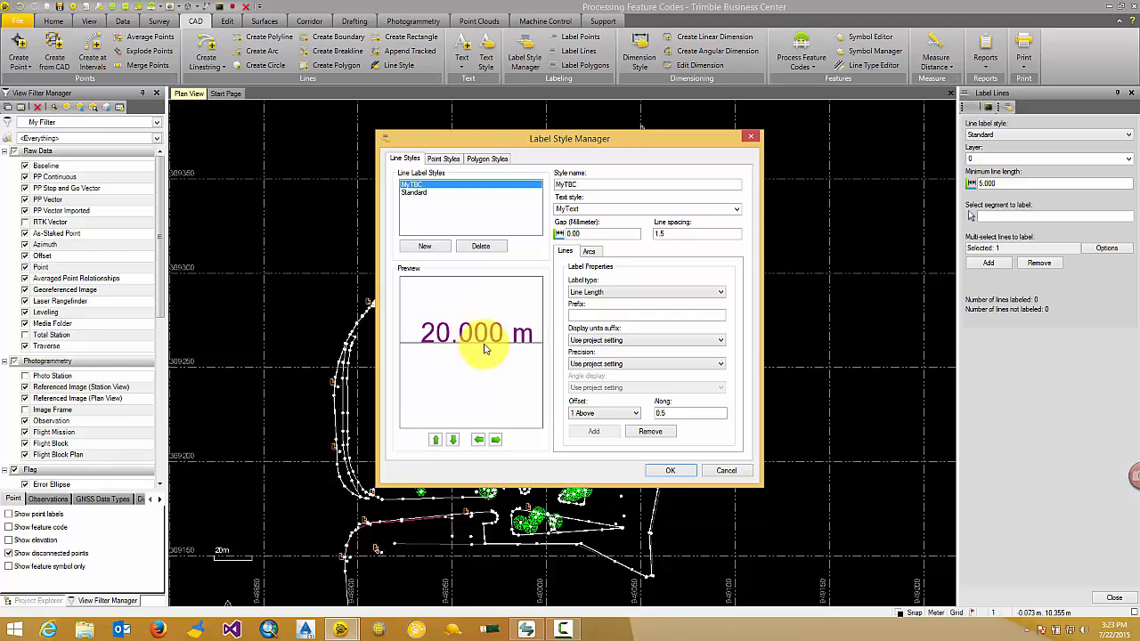
click(571, 234)
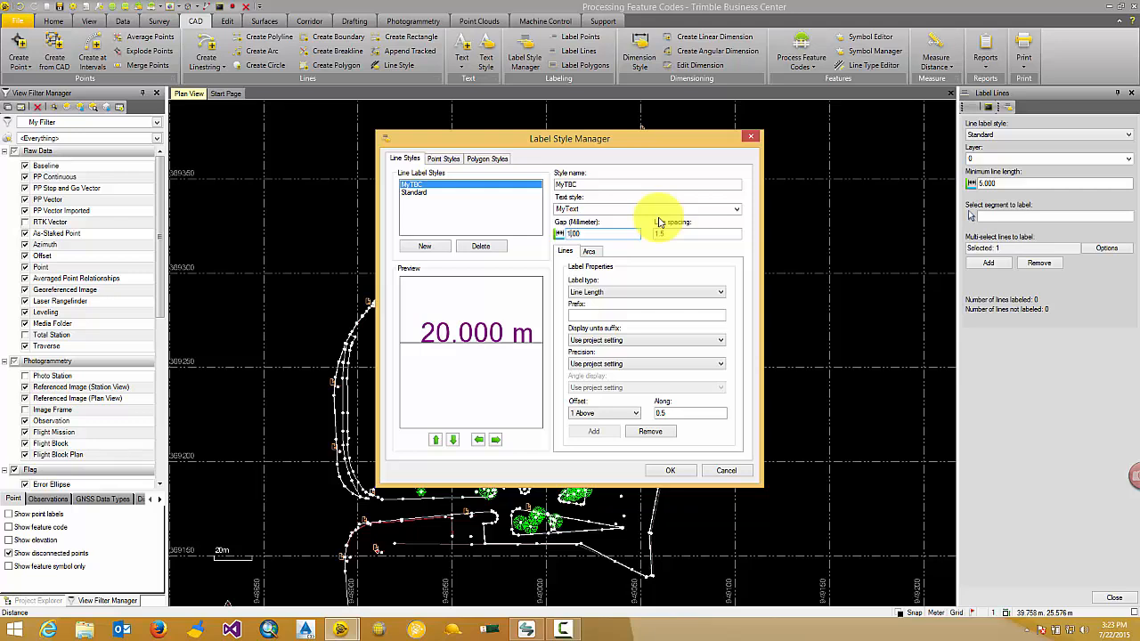
key(Tab)
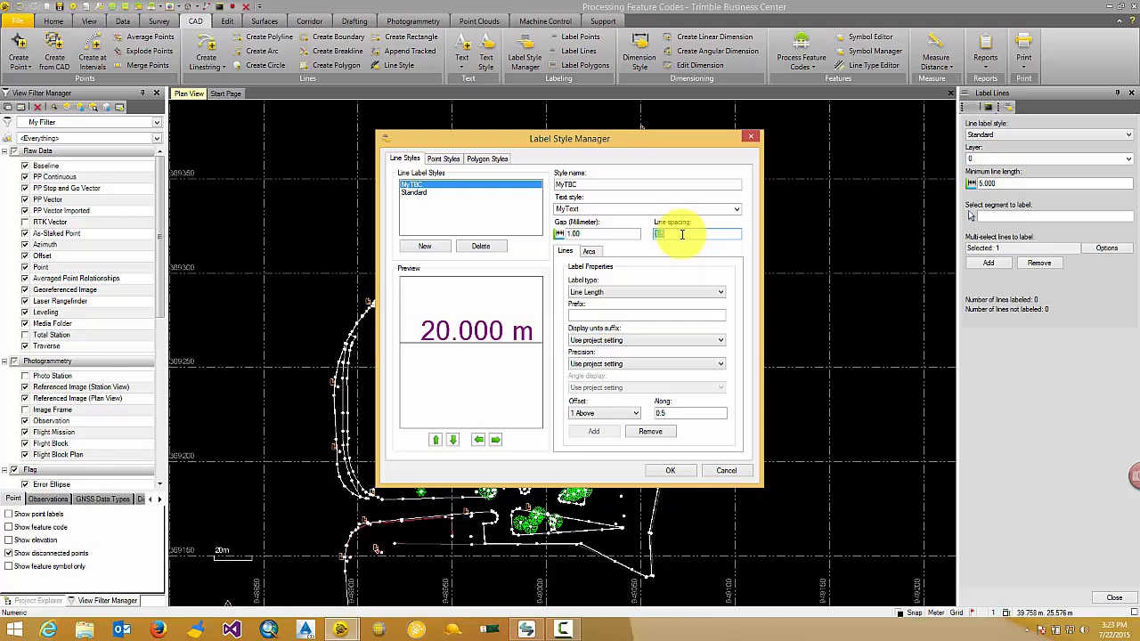
Step: Add a Line Azimuth label to the MyTBC style and place it one row below the line
click(639, 294)
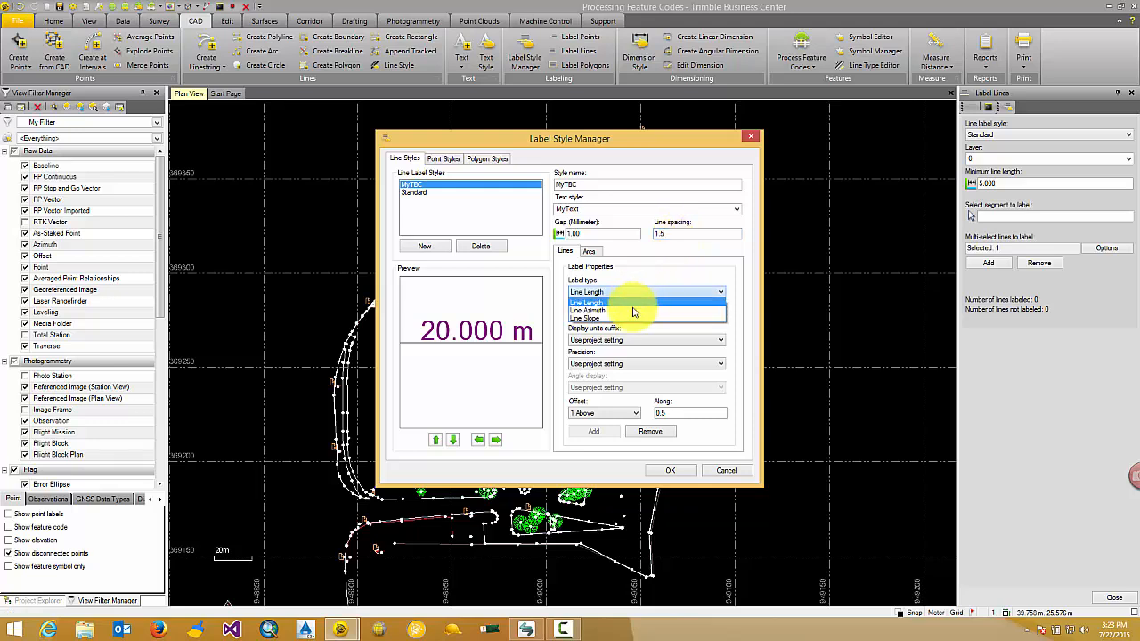
click(631, 305)
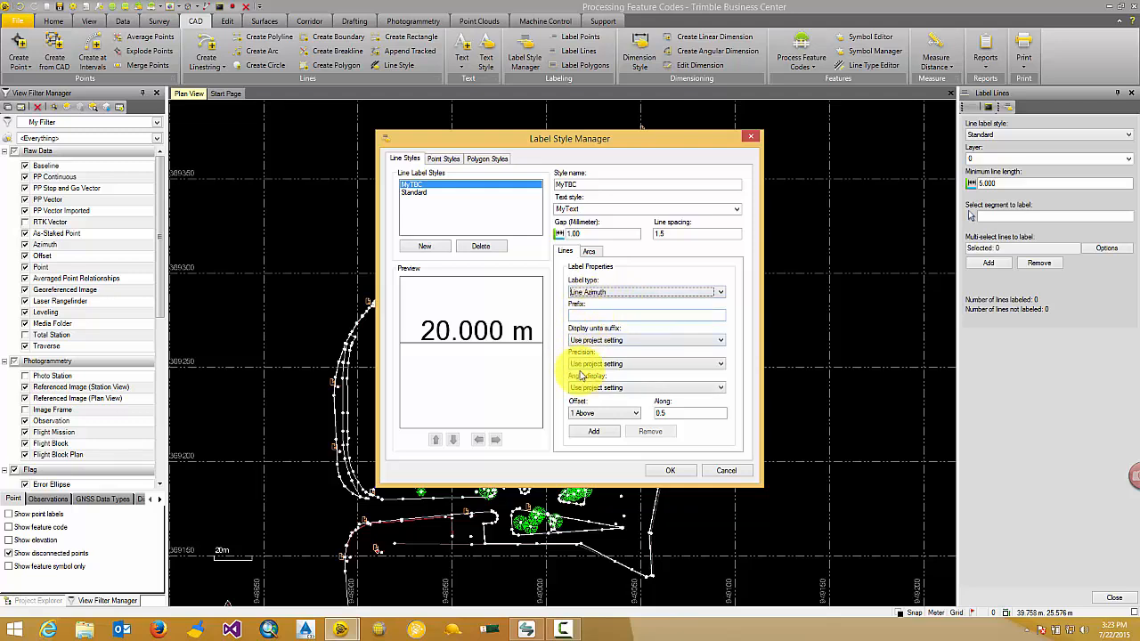
click(594, 431)
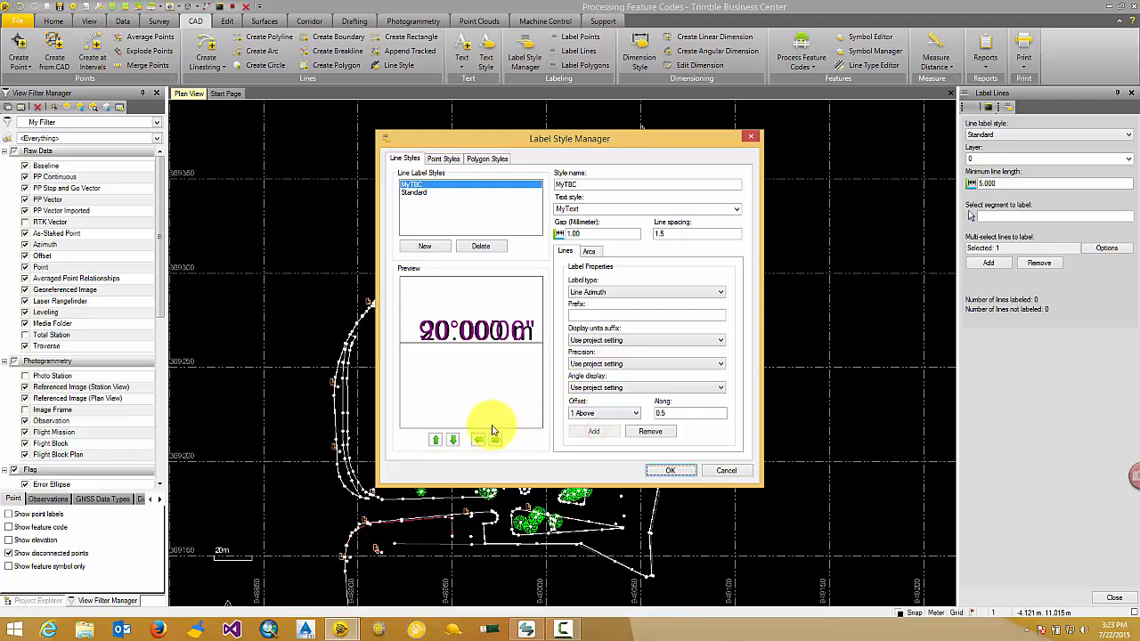
click(453, 440)
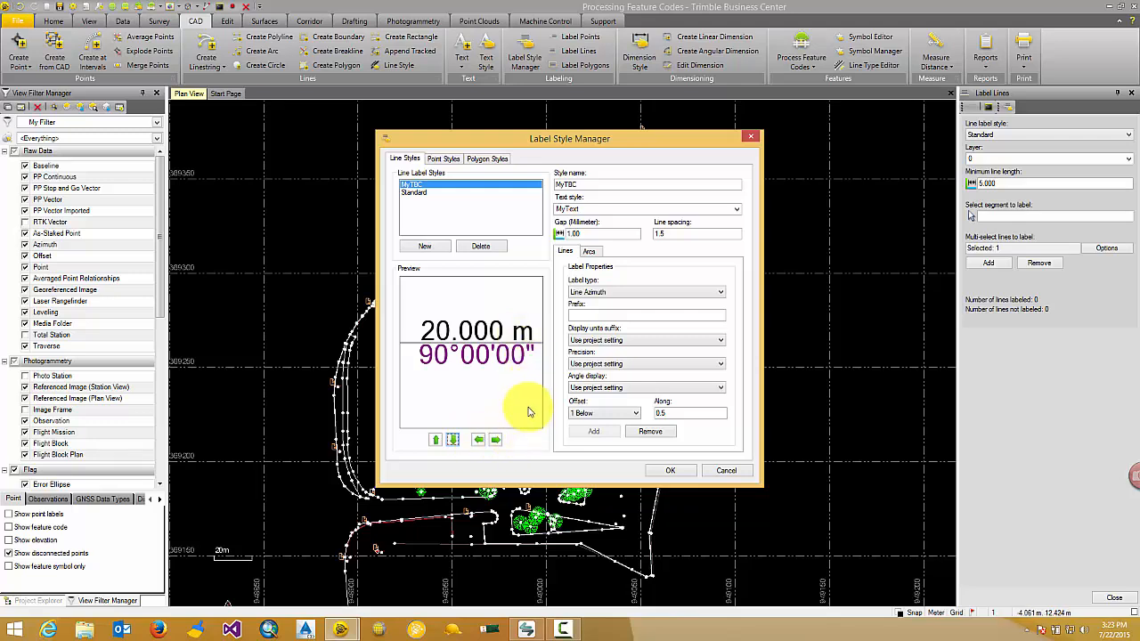
Step: Review the label types available for point styles, polygon styles and the arcs of the MyTBC line style
click(450, 160)
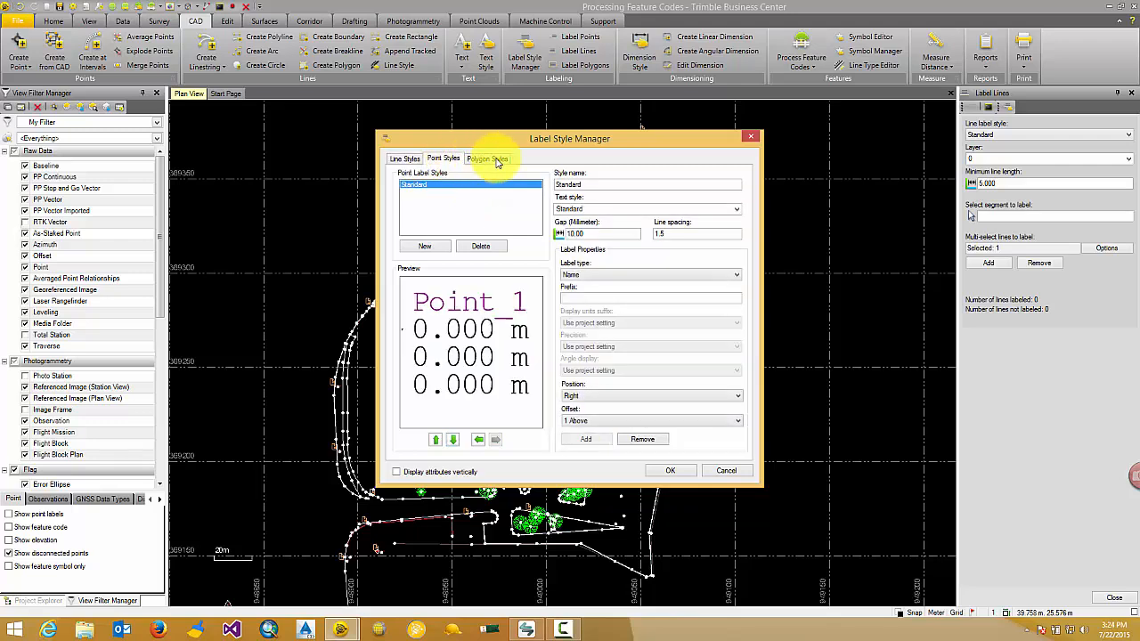
click(624, 275)
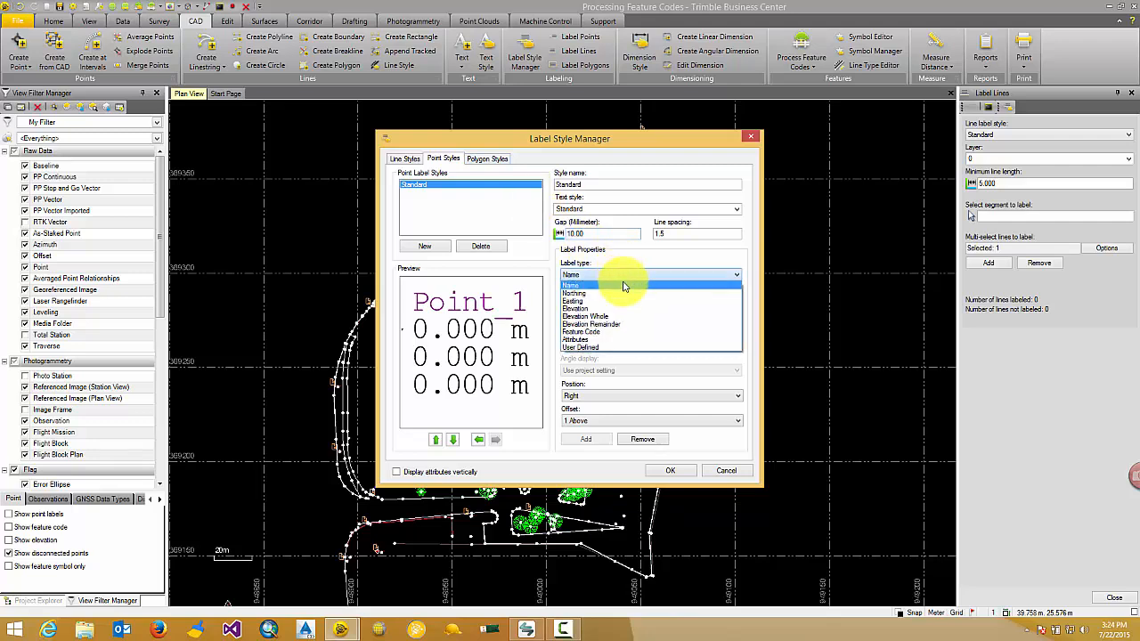
click(492, 158)
click(492, 157)
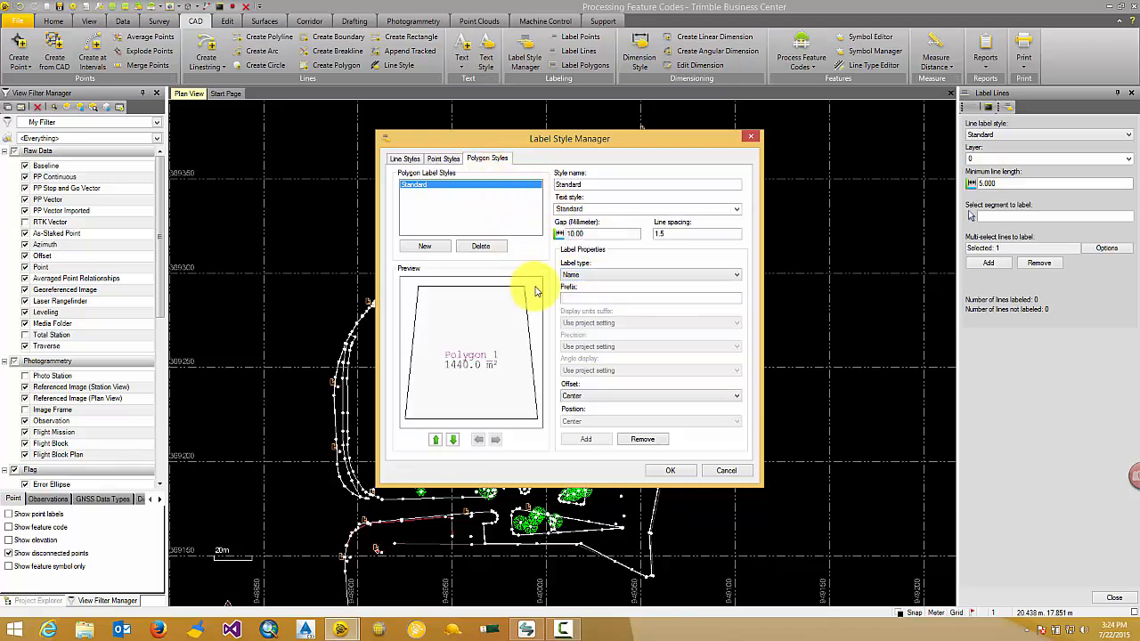
click(589, 275)
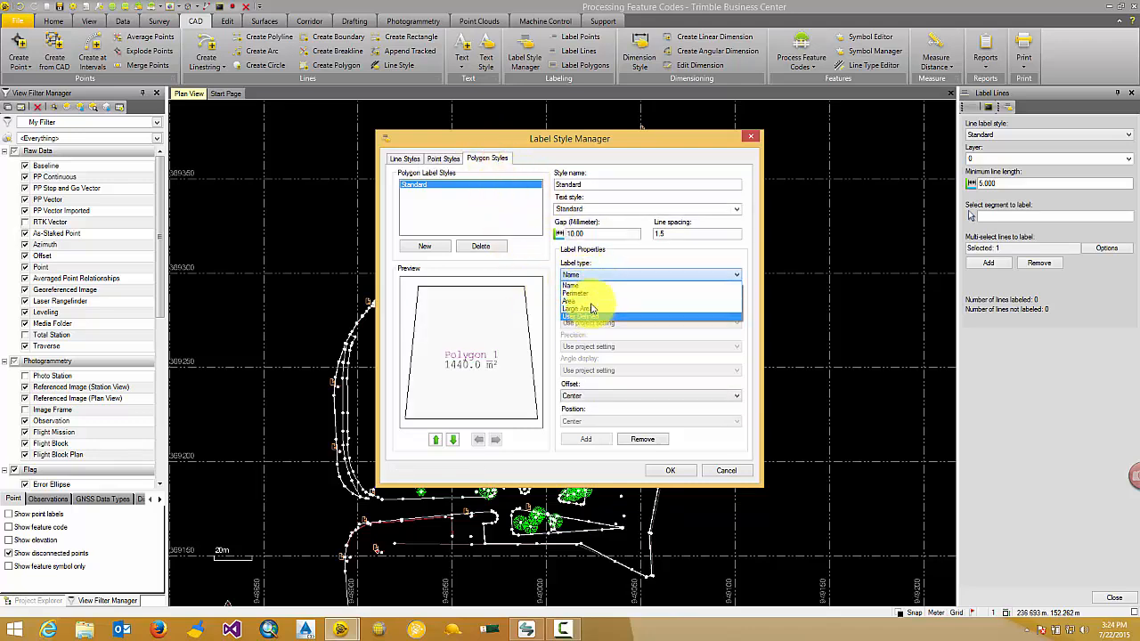
click(408, 158)
click(408, 158)
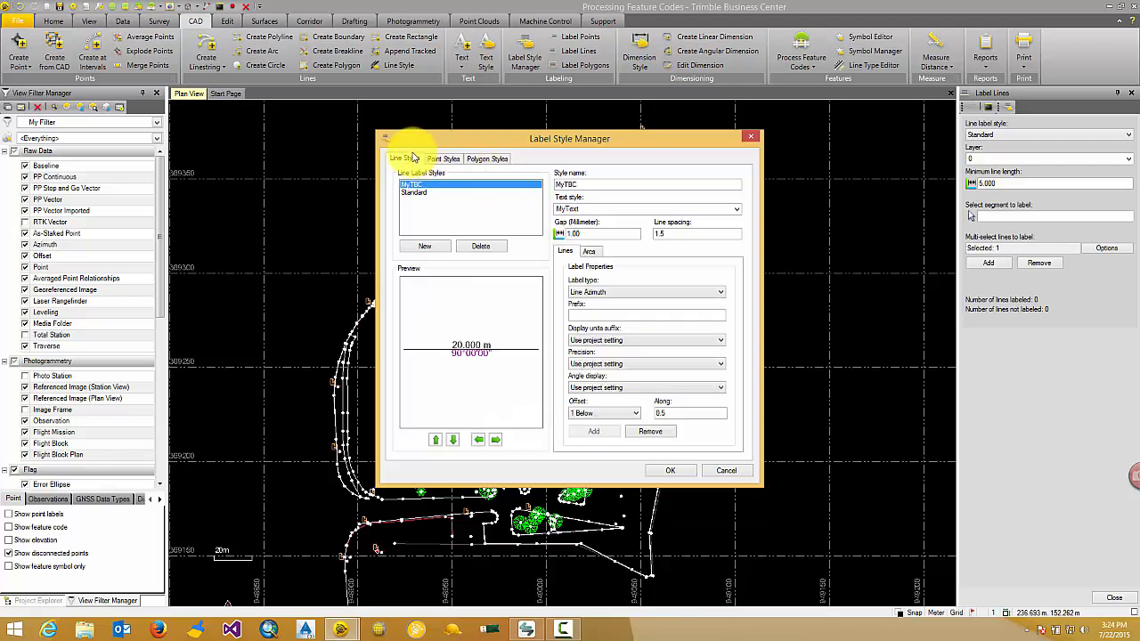
click(590, 252)
click(617, 293)
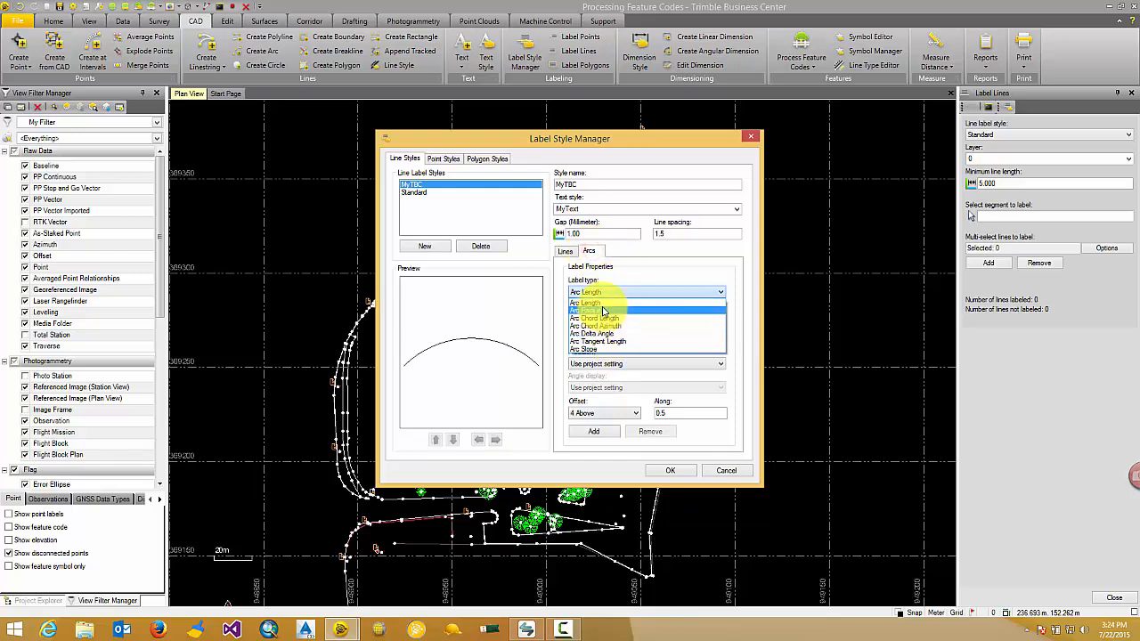
Step: Return to the MyTBC style's straight-line label properties and save the label style
click(570, 251)
click(565, 254)
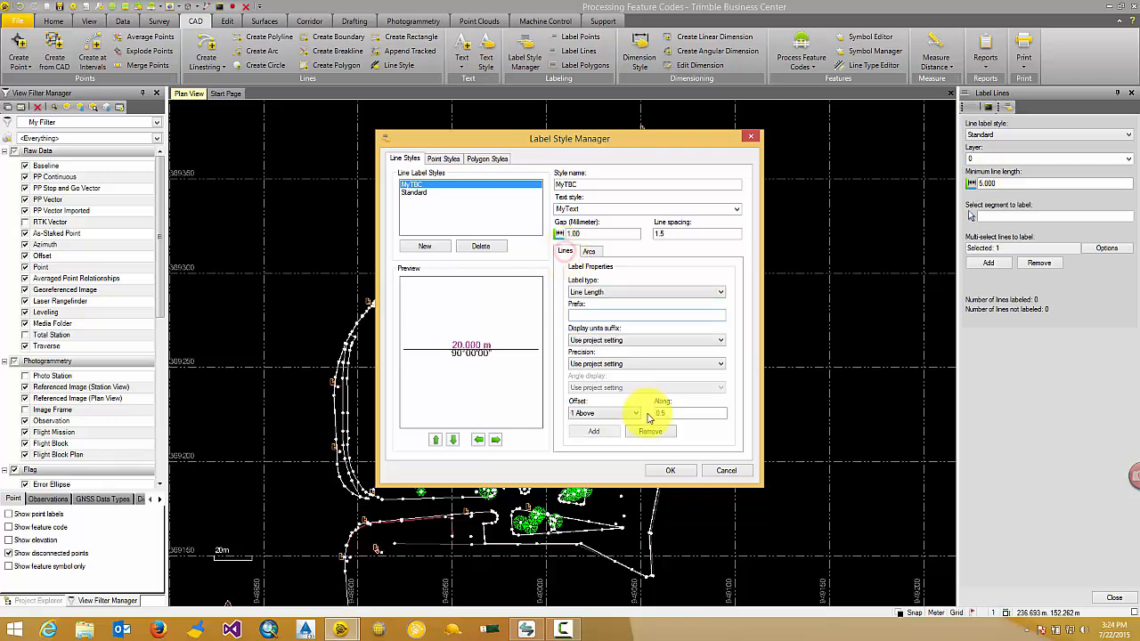
click(673, 471)
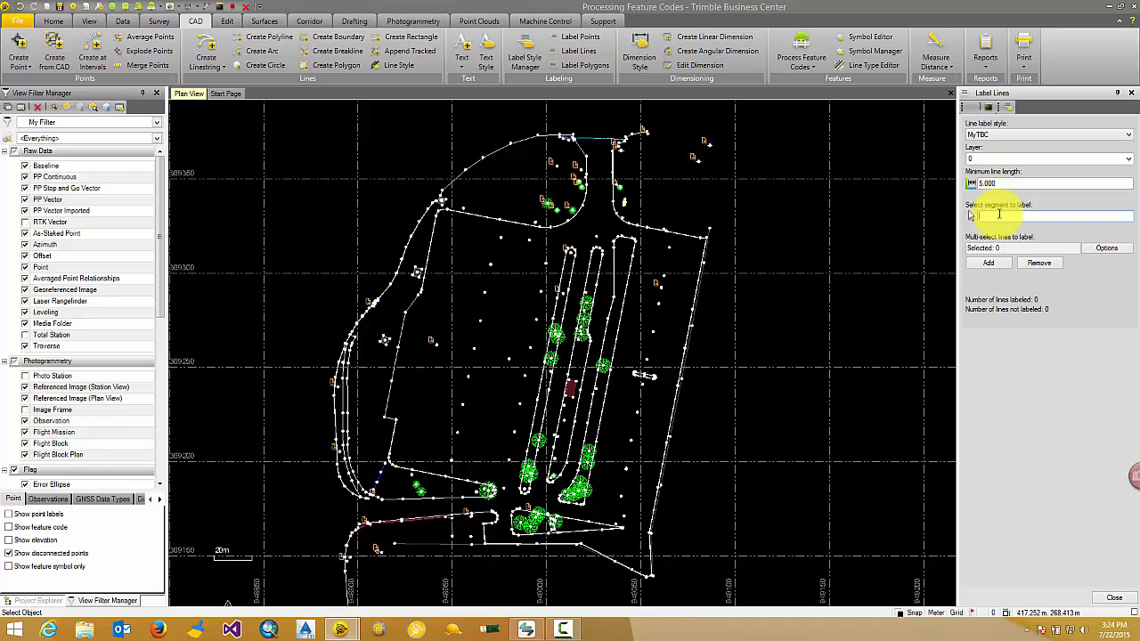
Step: Label two adjacent segments of the EdgePvmt linestring along the site's northern edge with the MyTBC style
scroll(502, 152, up, 6)
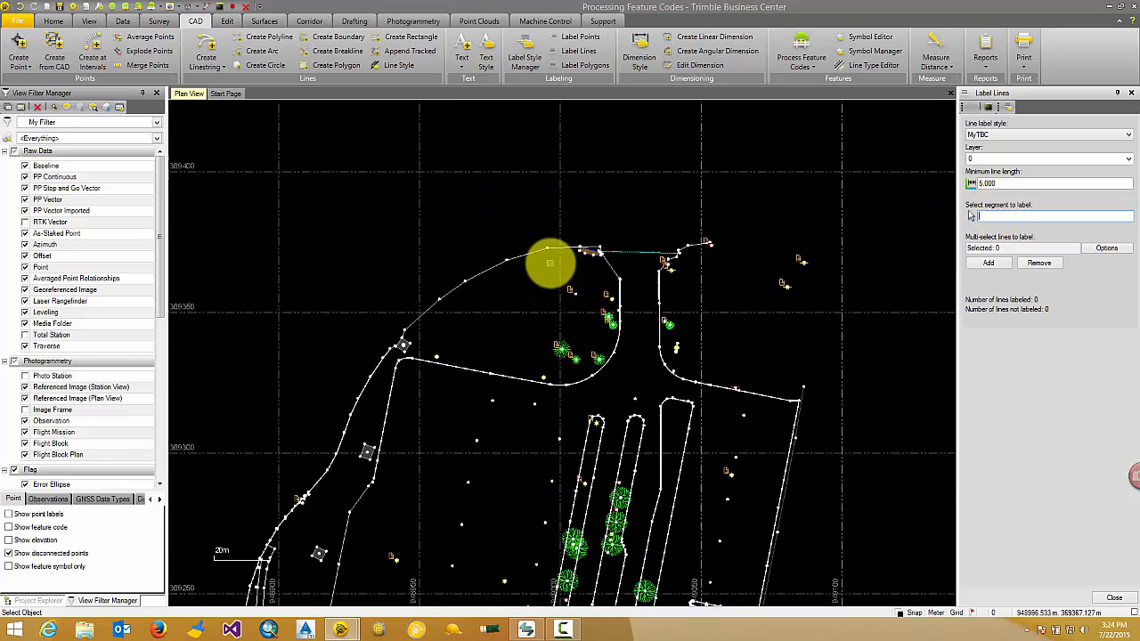
click(589, 200)
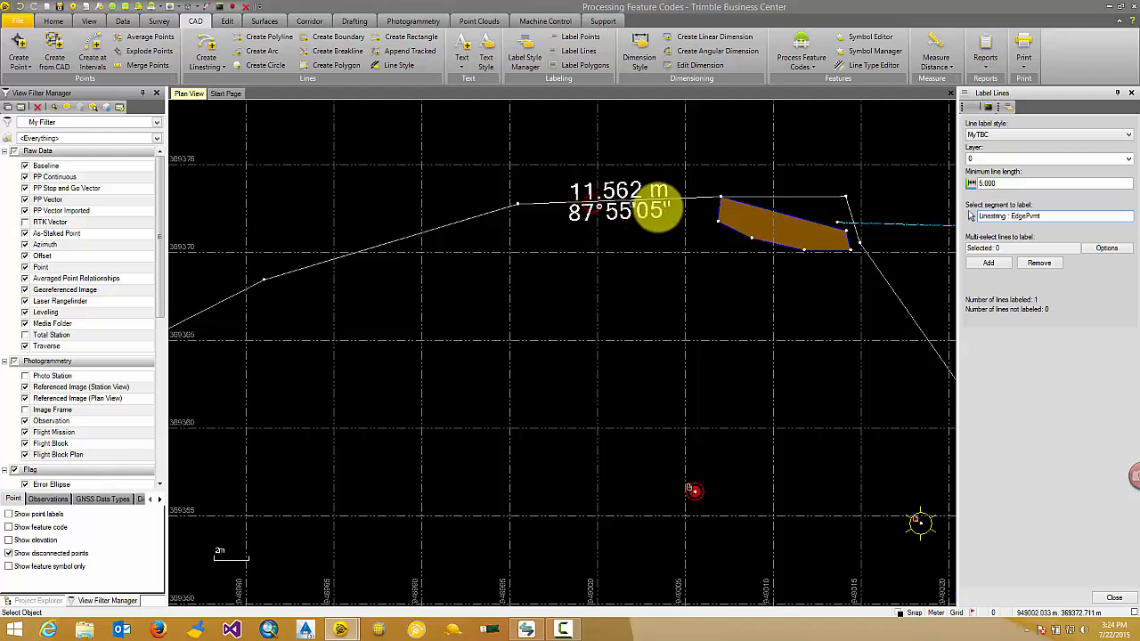
middle_drag(663, 242, 605, 266)
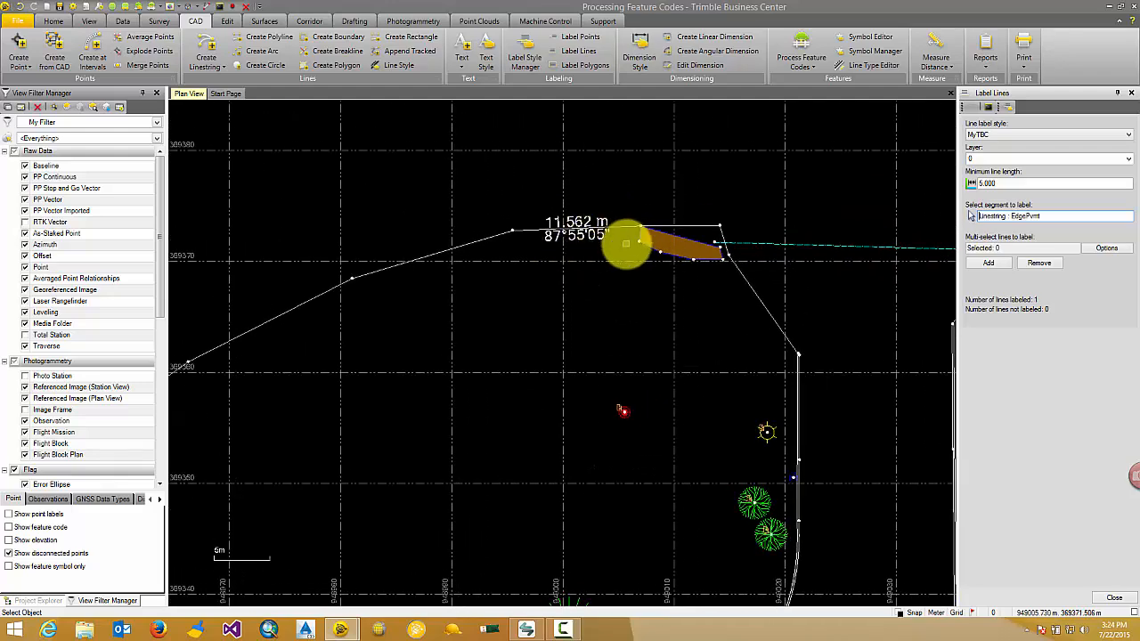
click(455, 248)
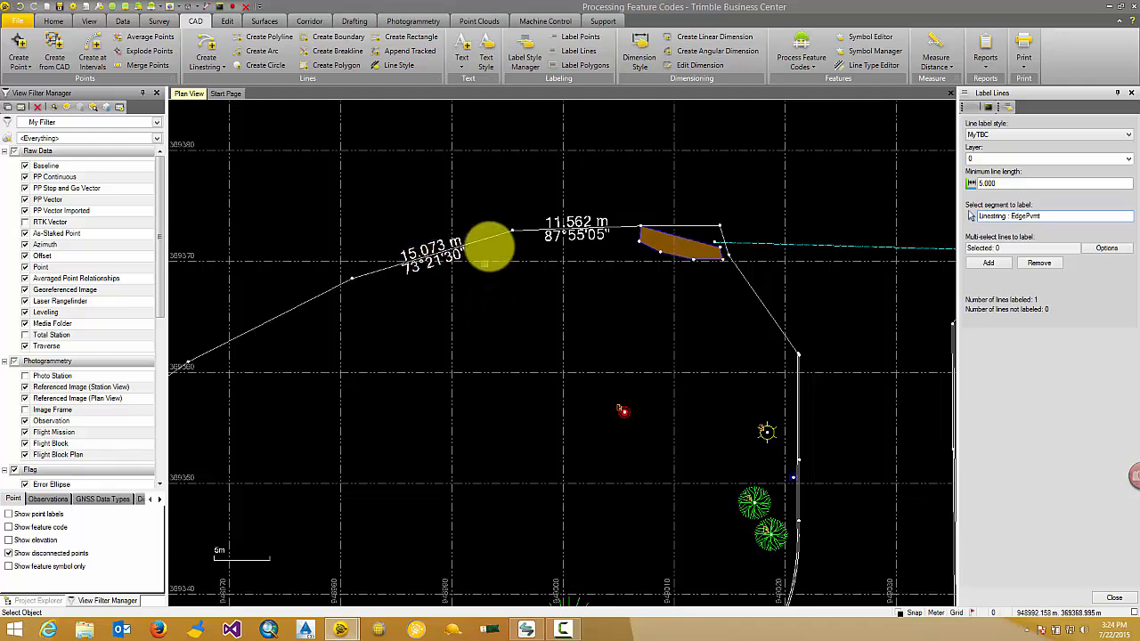
Step: Select all objects in the plan view for multi-line labeling and add MyTBC labels to their lines
scroll(592, 244, down, 1)
scroll(592, 248, down, 3)
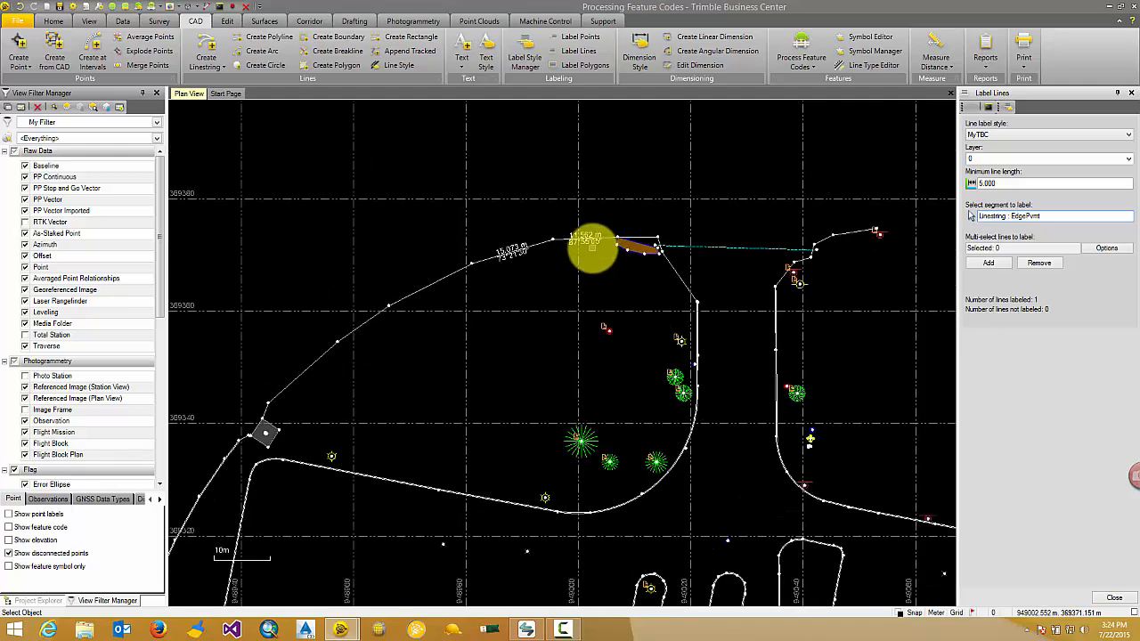
scroll(592, 248, down, 4)
middle_drag(587, 250, 585, 173)
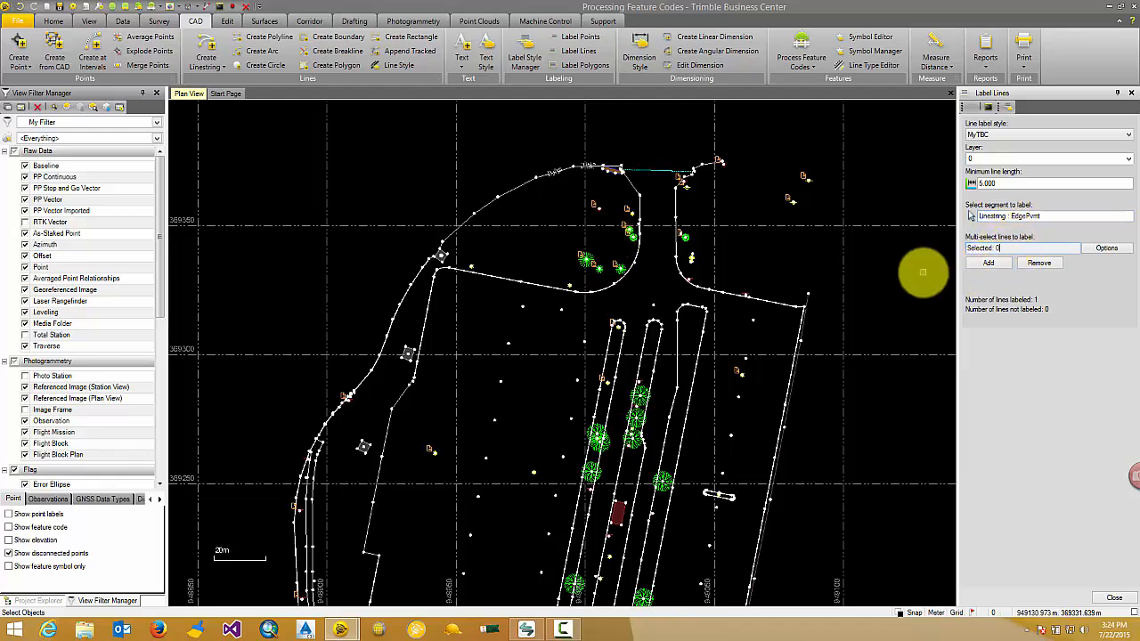
key(ctrl+a)
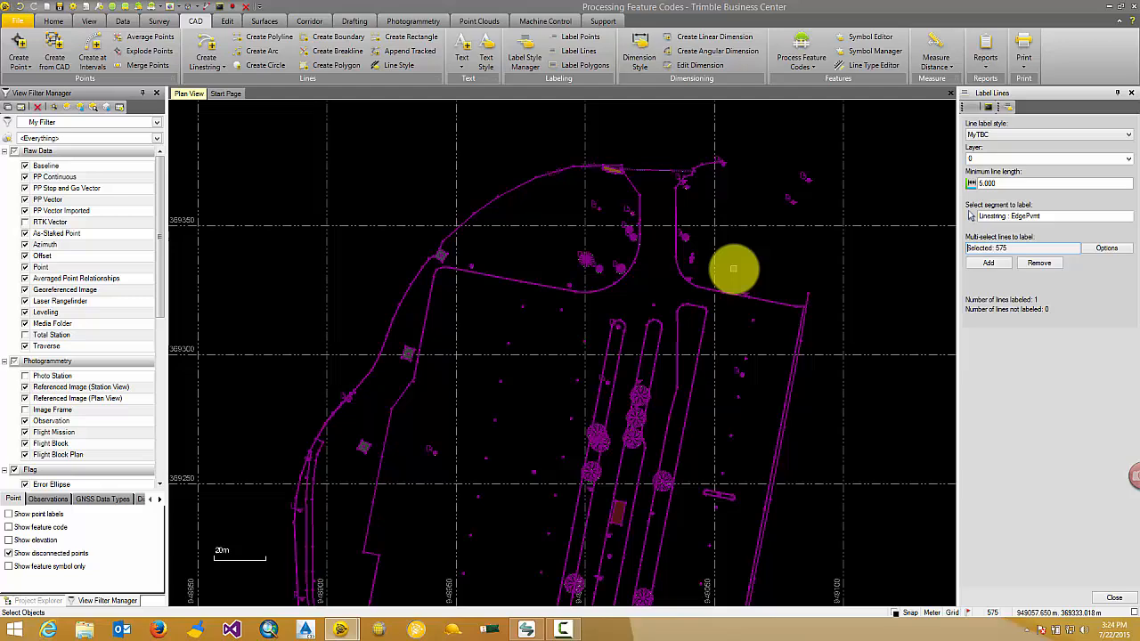
click(1000, 264)
scroll(466, 208, up, 5)
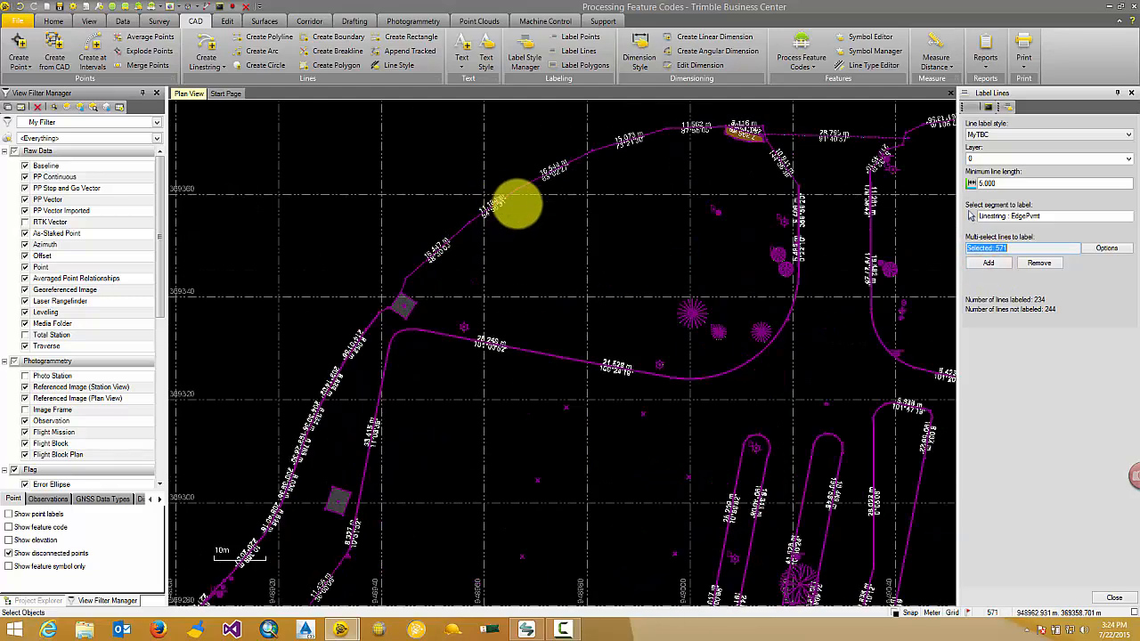
scroll(523, 212, up, 2)
scroll(578, 236, down, 3)
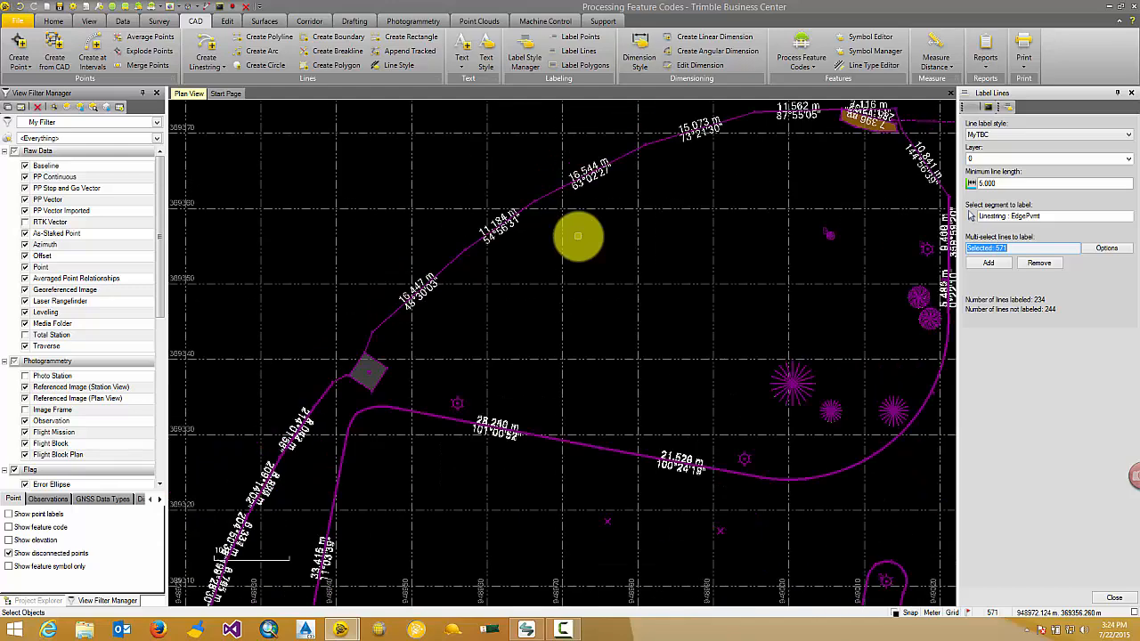
Step: Clear the selection and remove one of the overlapping labels from the upper north-south segment of the GutterLeft linestring
scroll(578, 236, down, 3)
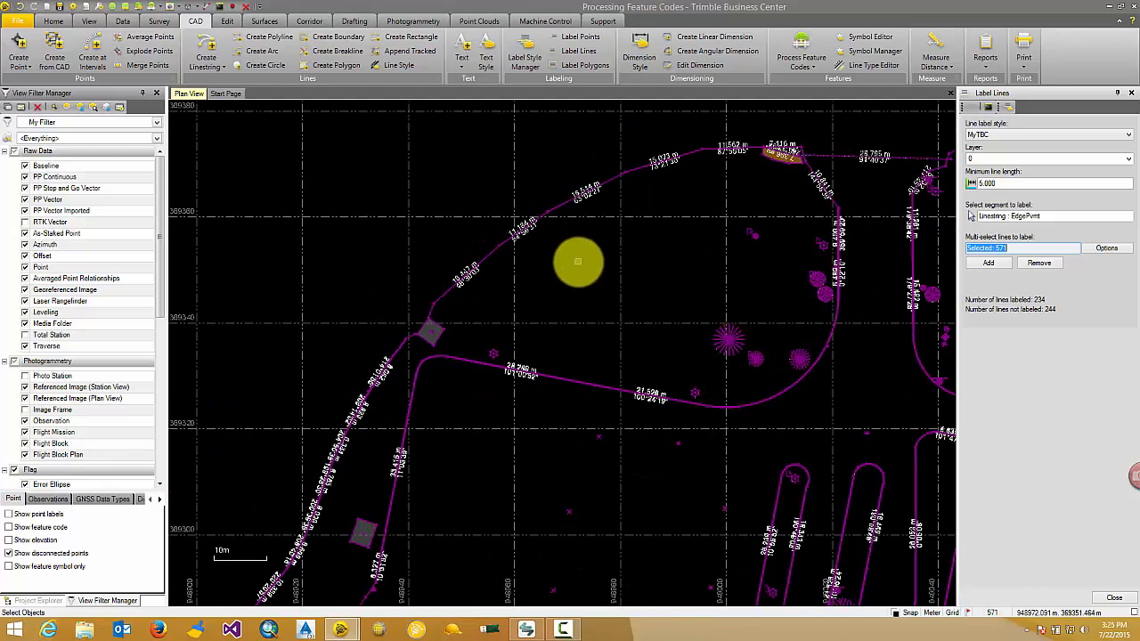
key(Escape)
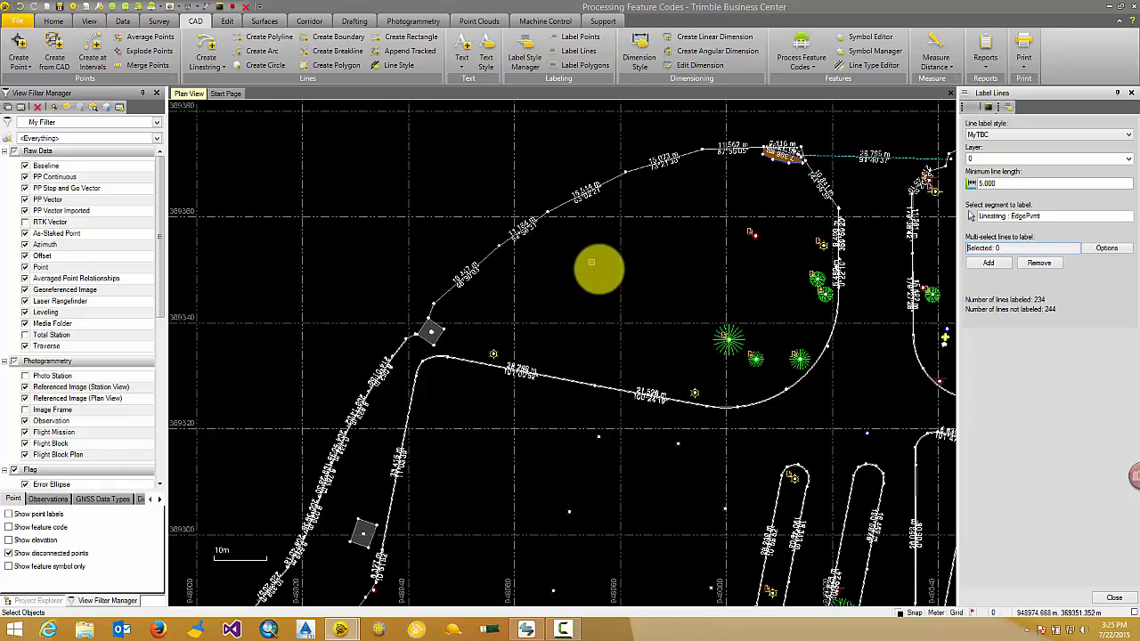
scroll(726, 229, up, 1)
scroll(729, 229, up, 5)
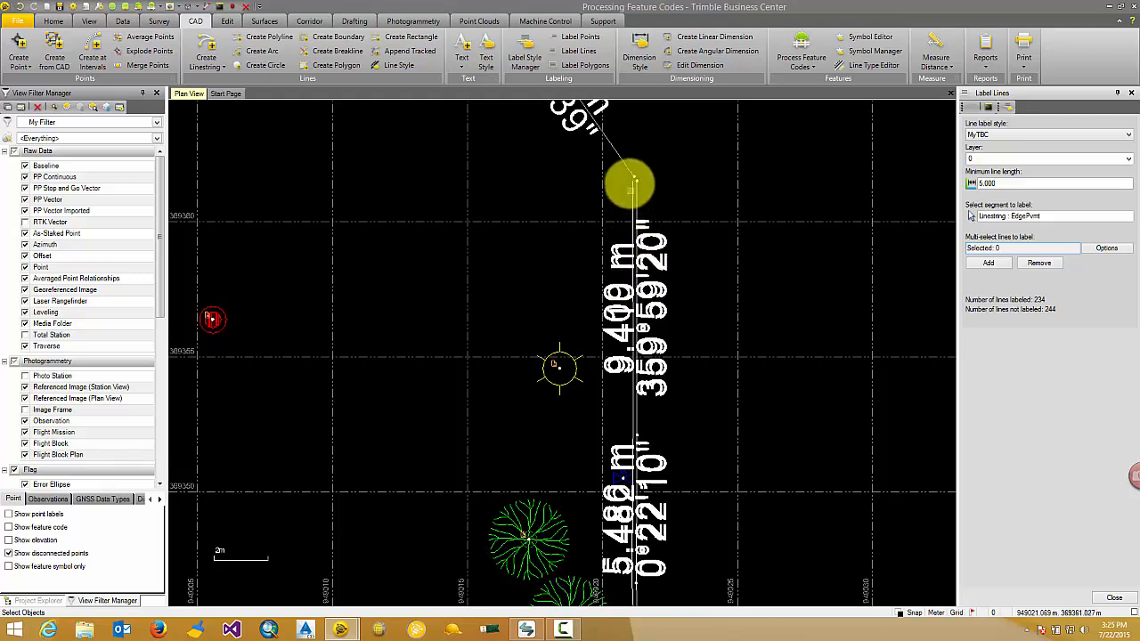
click(1016, 216)
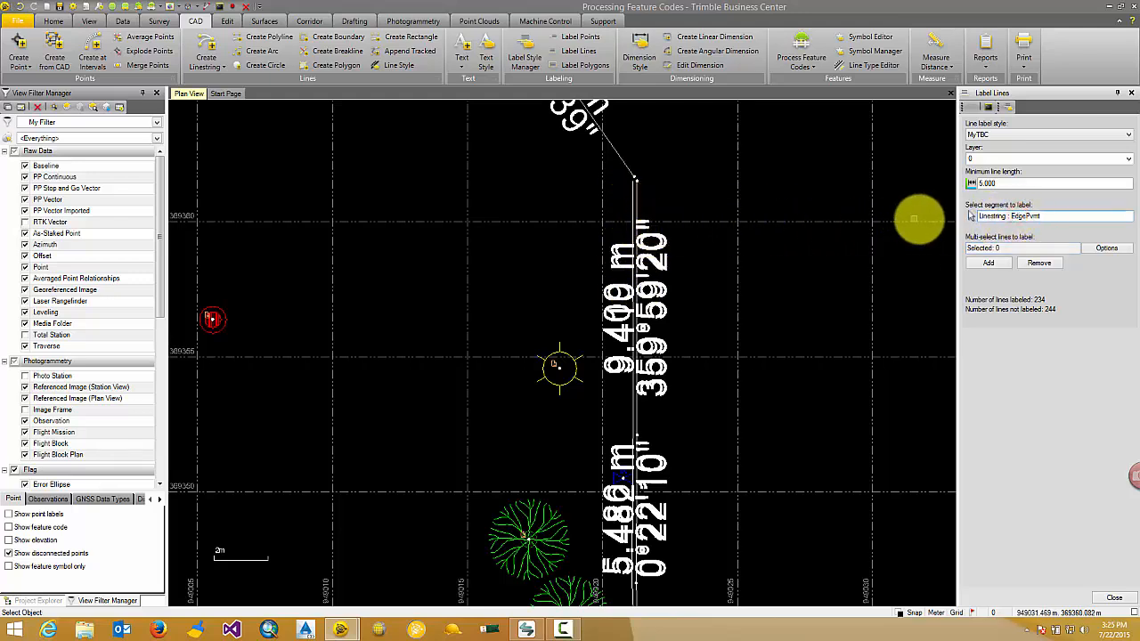
scroll(634, 226, up, 2)
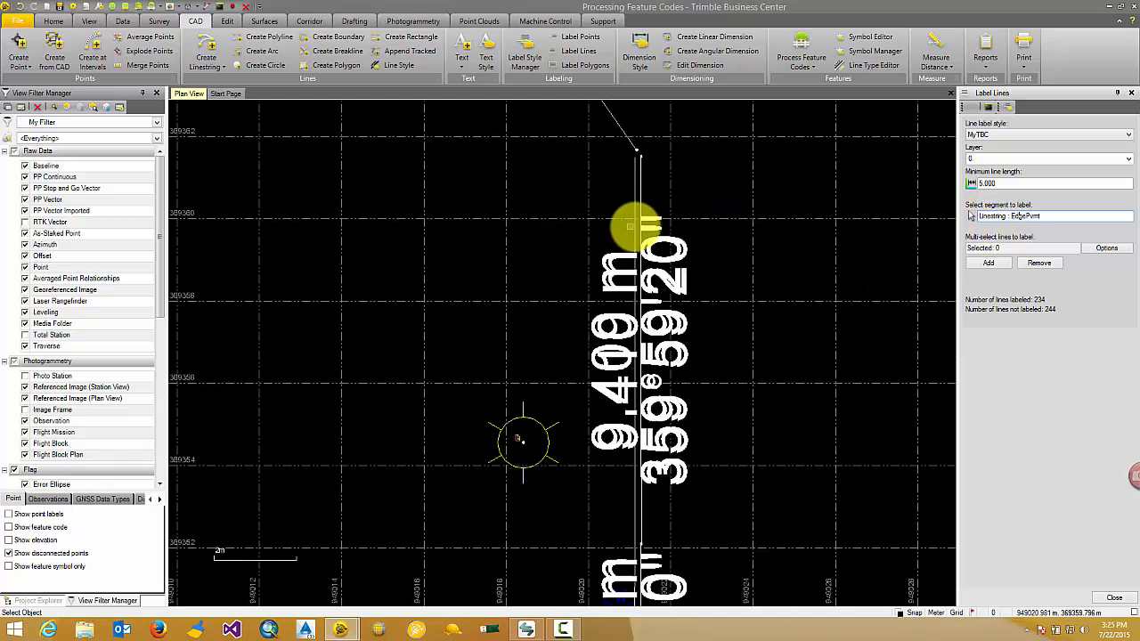
click(635, 227)
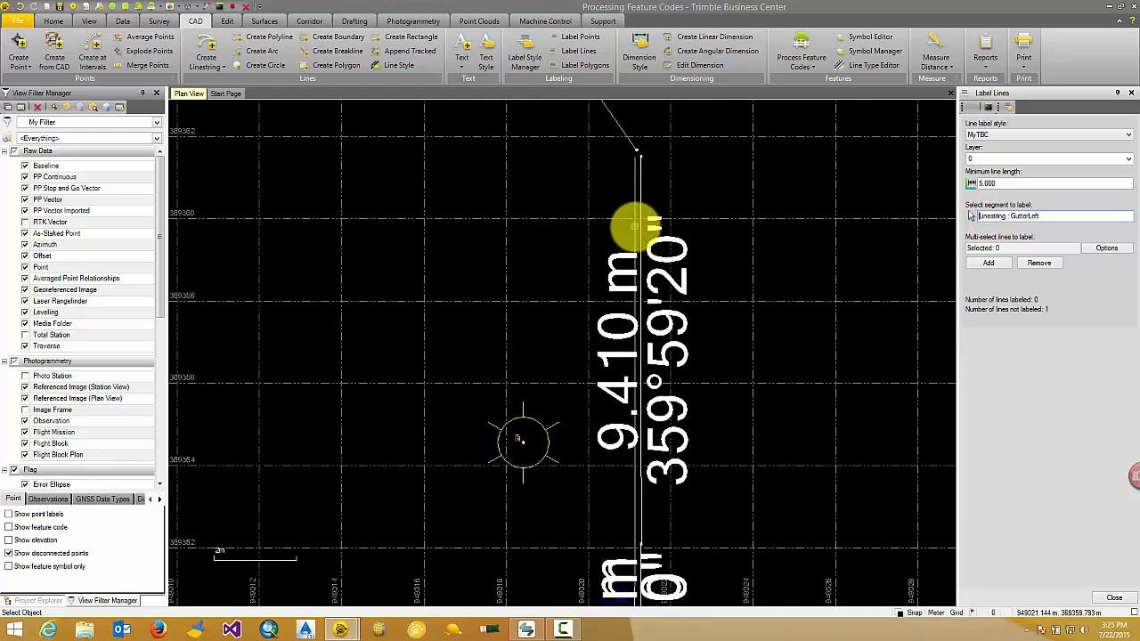
scroll(635, 226, down, 2)
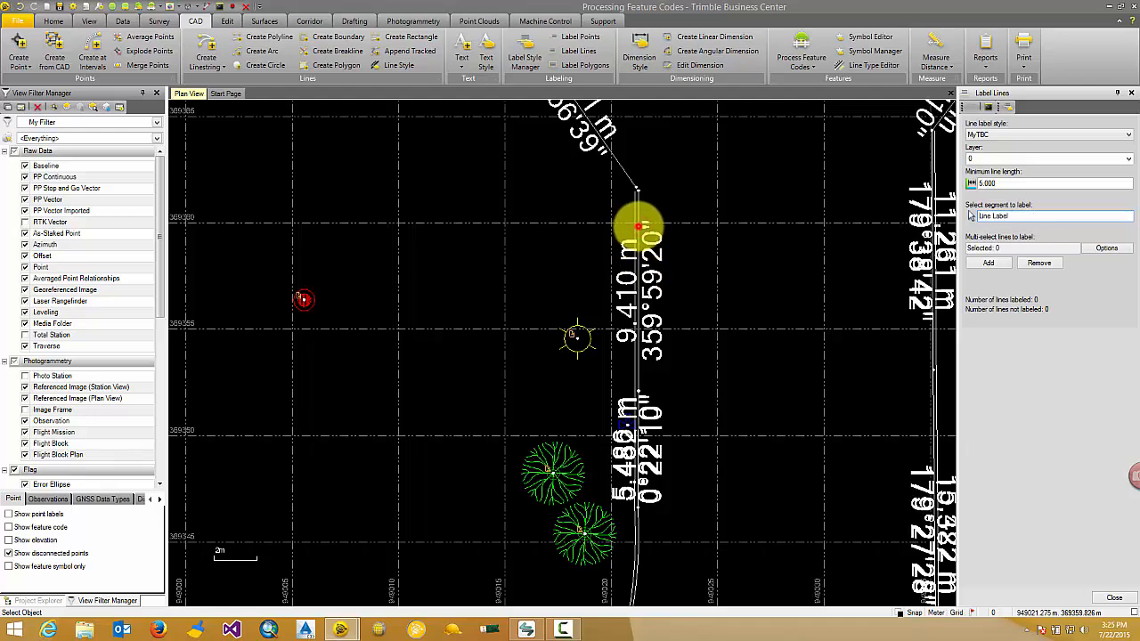
Step: Remove the remaining label from that GutterLeft segment and label it again with the MyTBC style
click(637, 227)
scroll(638, 227, up, 1)
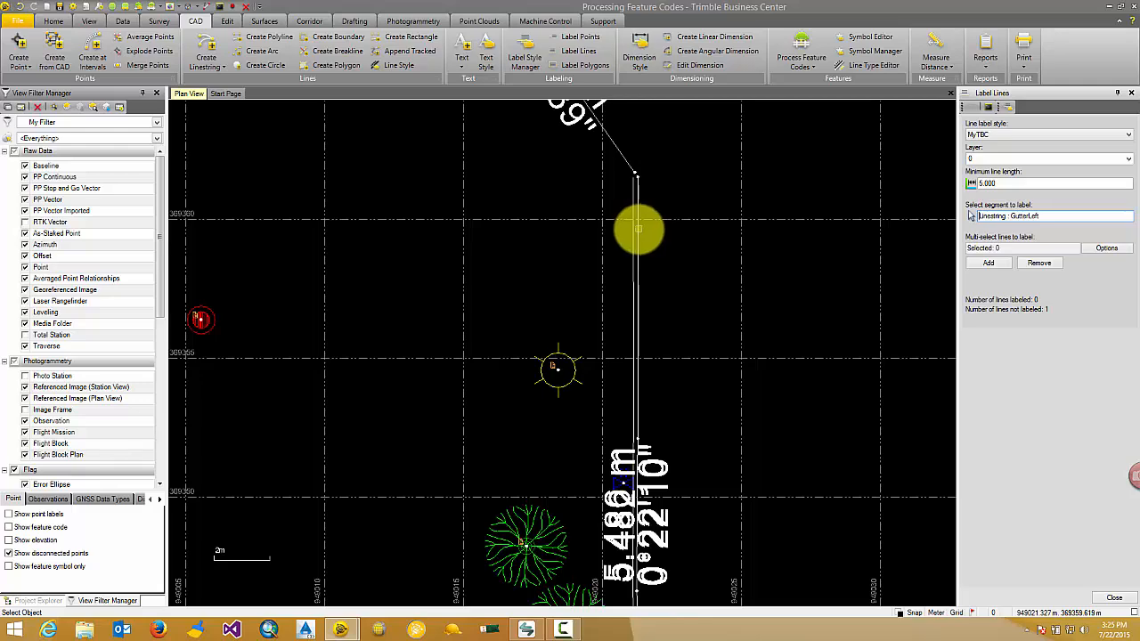
click(638, 229)
scroll(624, 294, up, 2)
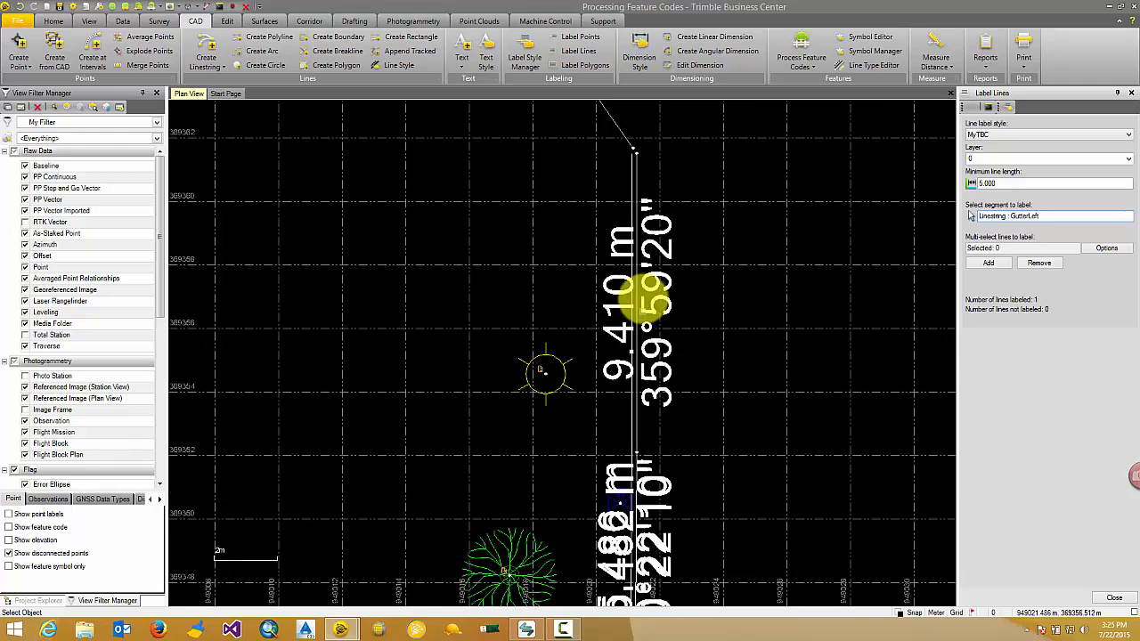
Step: Select all objects in the plan view for multi-point labeling and add Standard labels to the points
scroll(623, 294, down, 3)
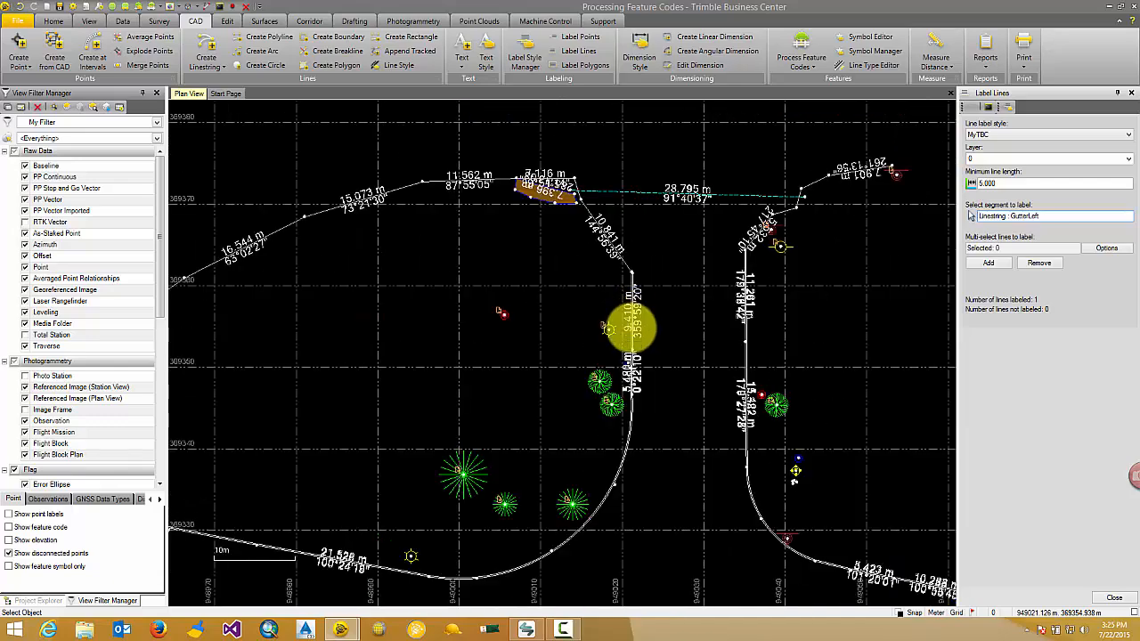
scroll(863, 184, down, 1)
scroll(828, 199, down, 3)
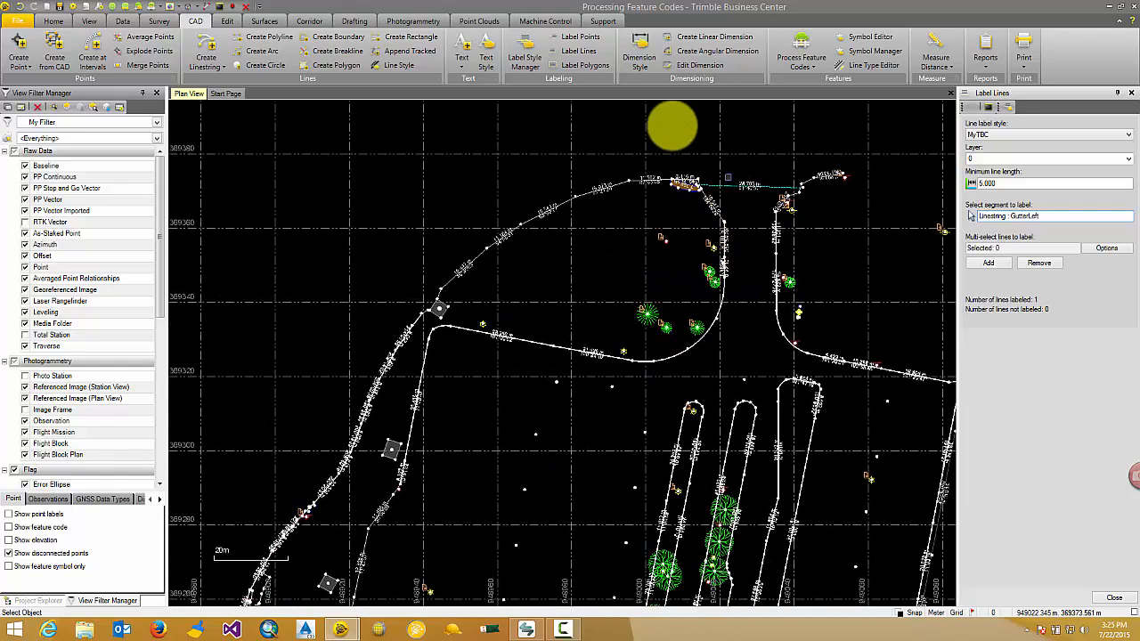
click(579, 36)
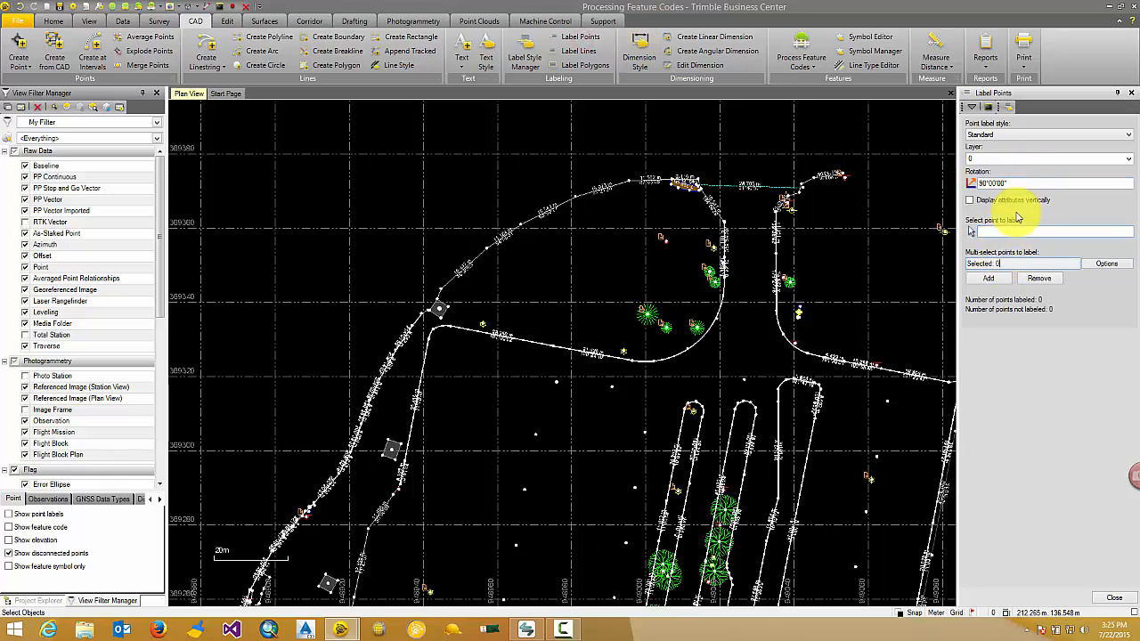
scroll(840, 237, down, 4)
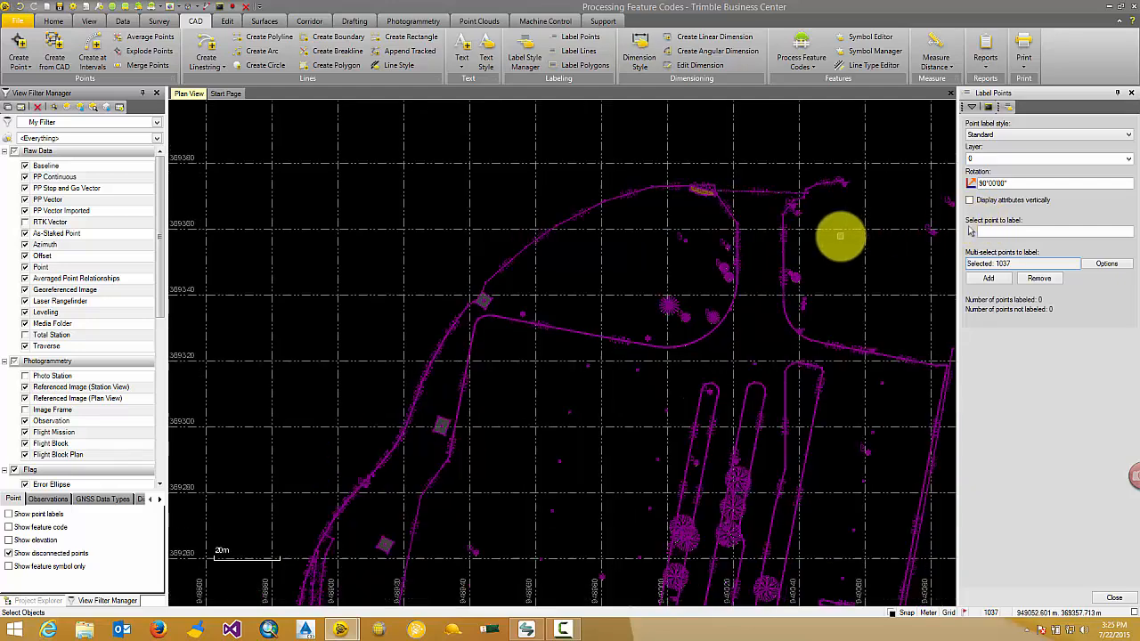
click(995, 281)
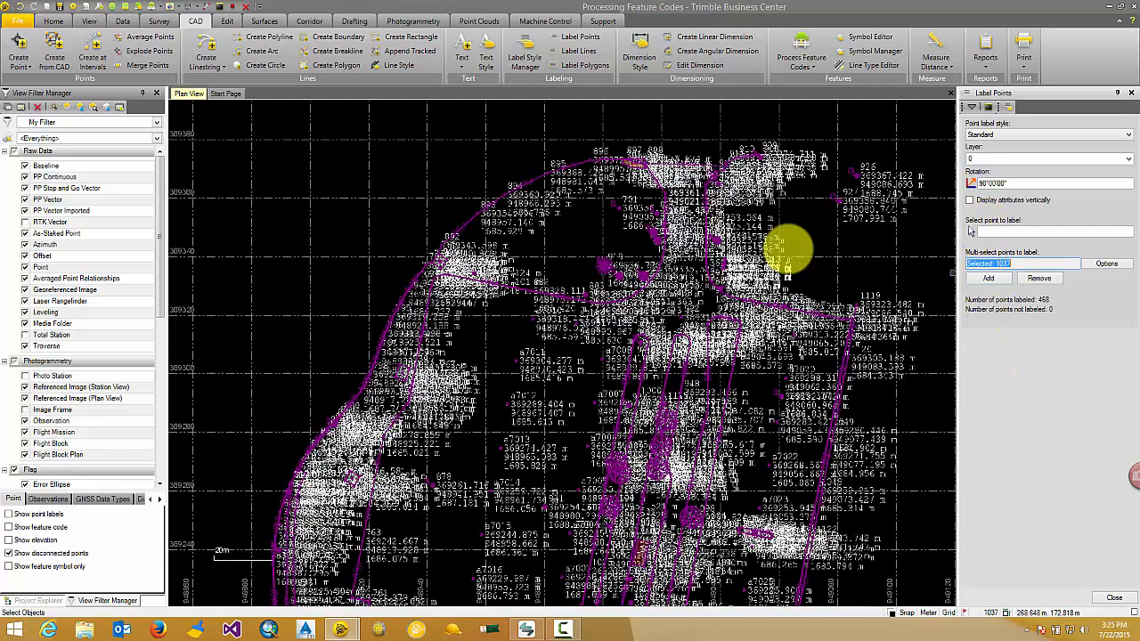
Step: Set the Standard text style's height to 2.0 mm in sheet units and save the text style
scroll(654, 194, up, 3)
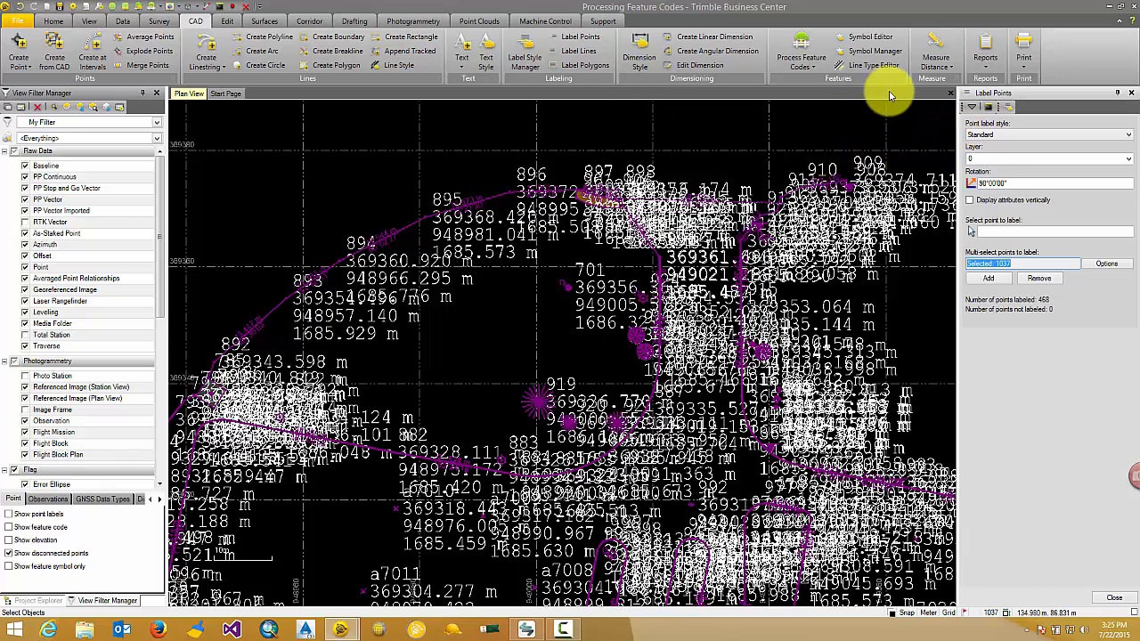
click(492, 64)
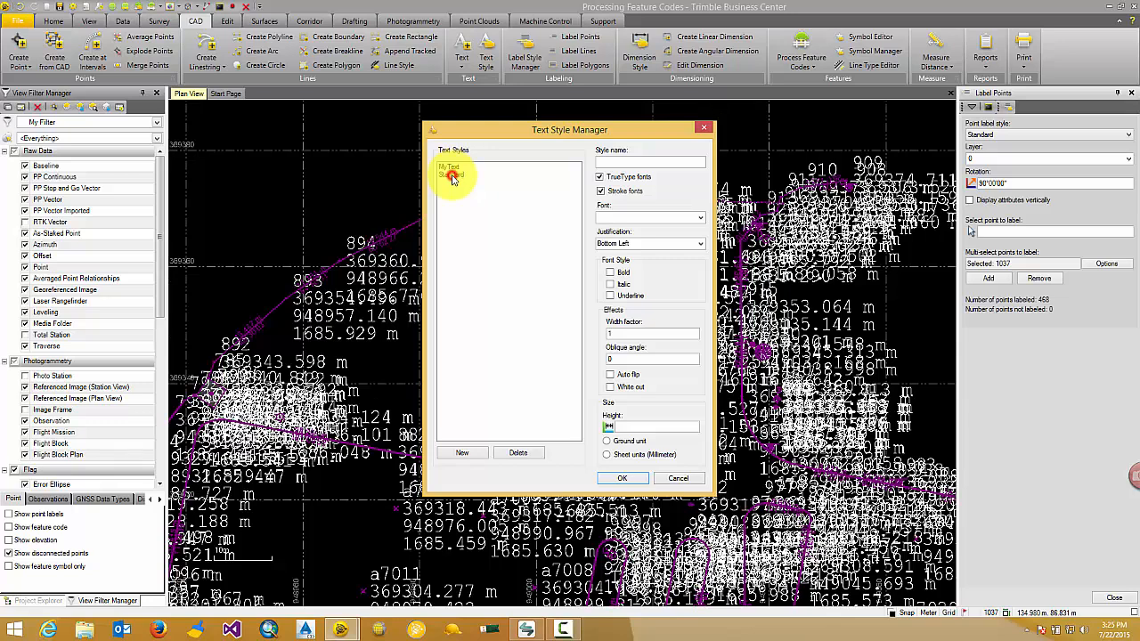
click(453, 175)
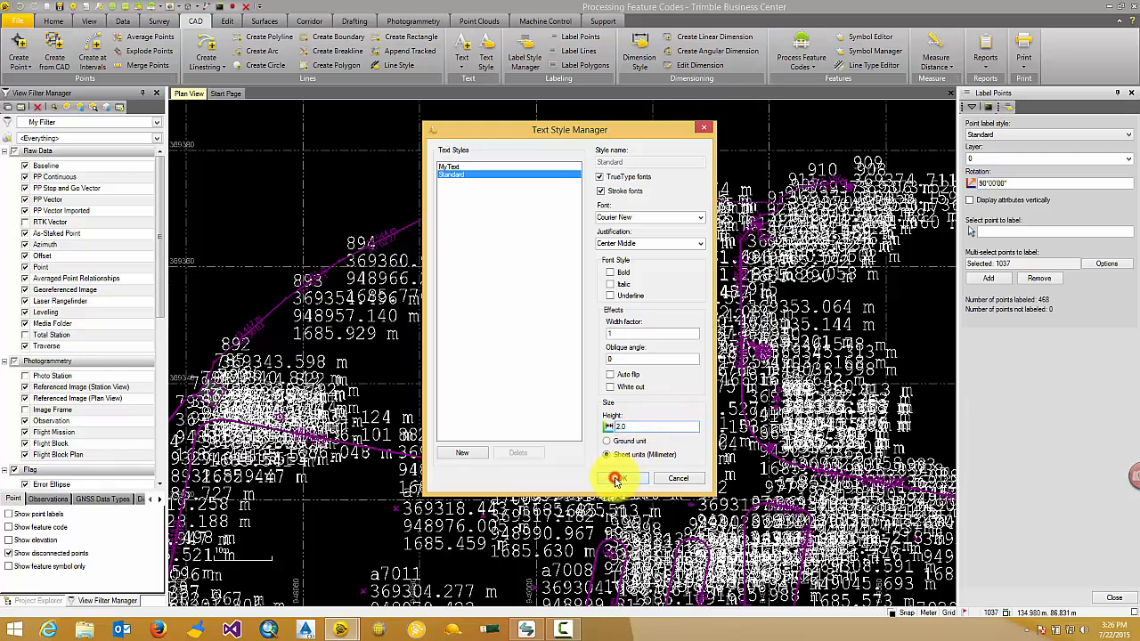
click(615, 479)
Step: Examine the size and placement of the point labels along the site's northern edge, especially at point 896
scroll(636, 183, up, 5)
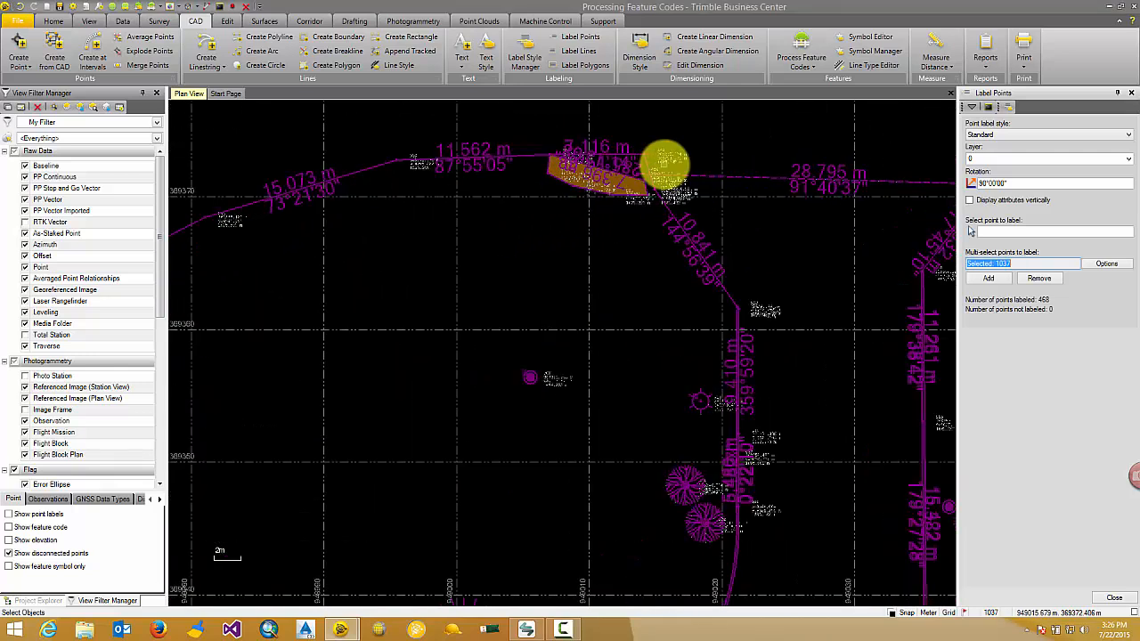
scroll(659, 160, up, 4)
scroll(624, 178, down, 4)
middle_drag(619, 186, 697, 225)
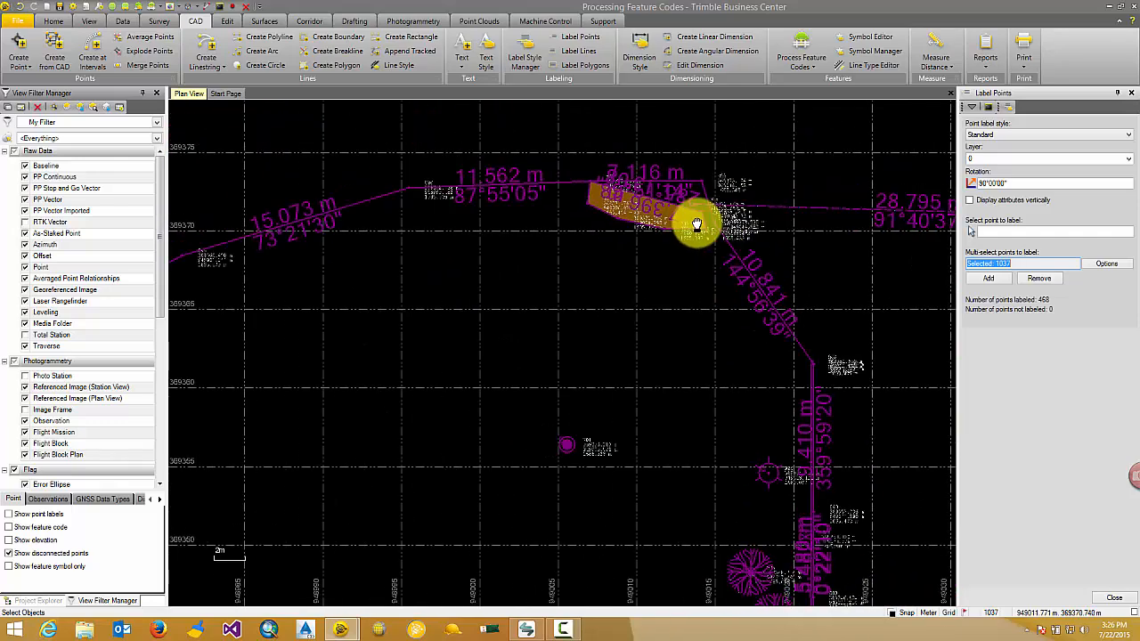
scroll(478, 184, up, 4)
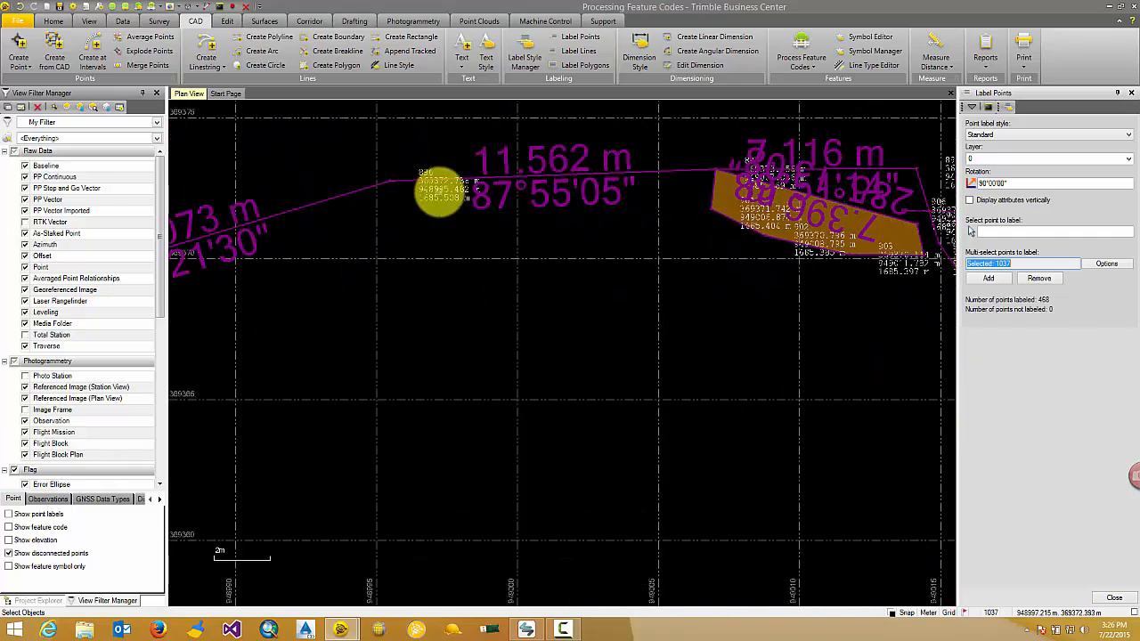
scroll(410, 189, up, 4)
scroll(454, 285, down, 1)
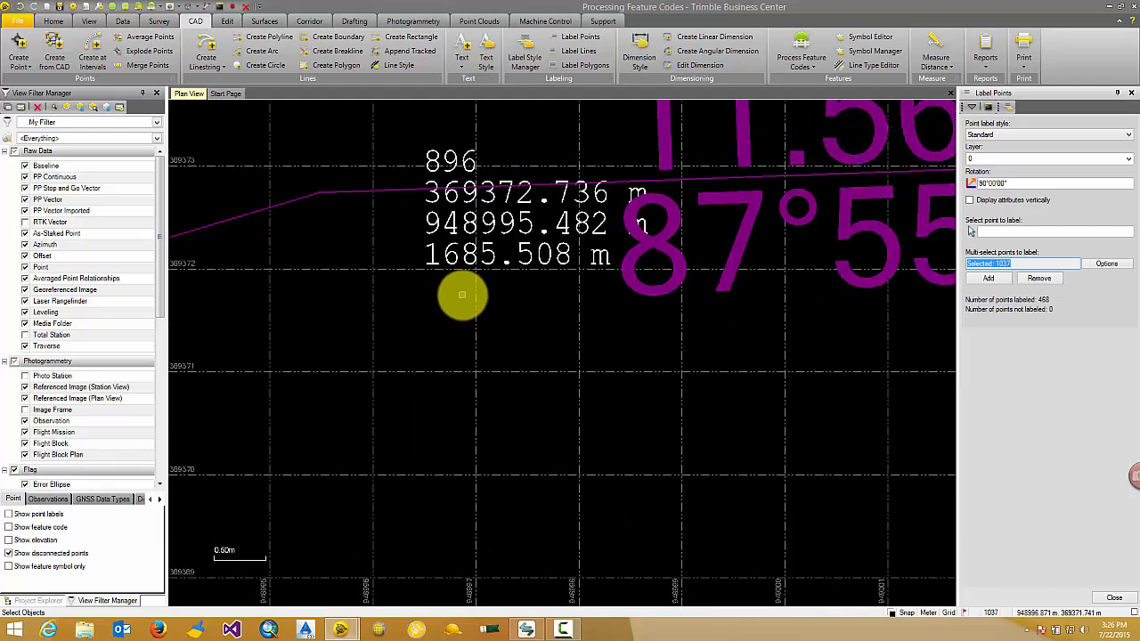
scroll(463, 295, down, 3)
middle_drag(455, 308, 538, 318)
scroll(497, 258, up, 1)
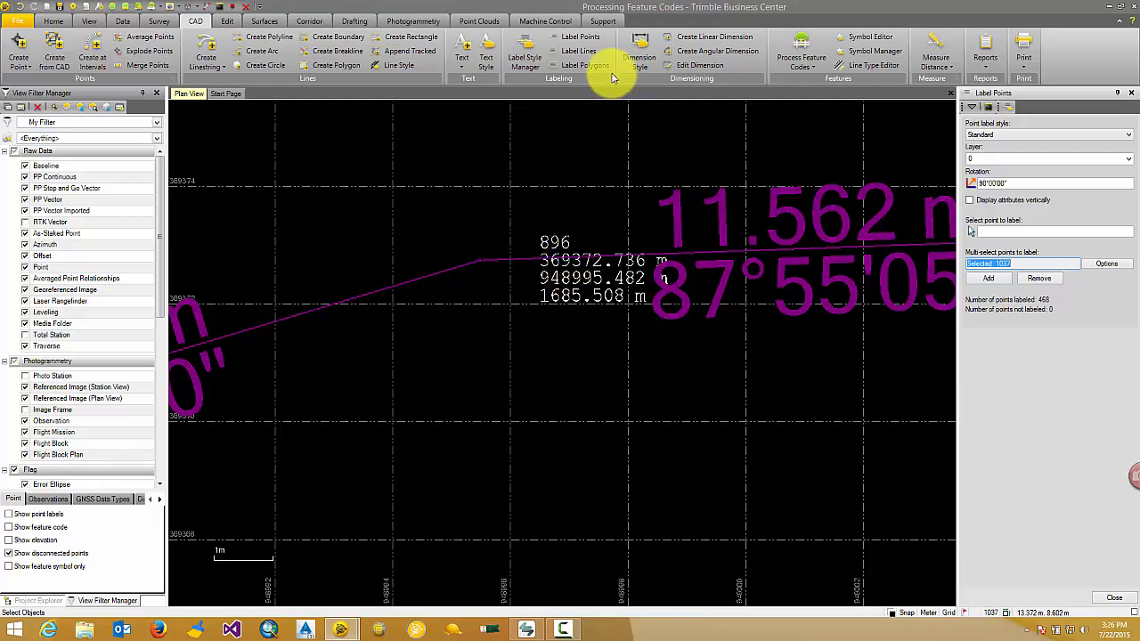
Step: Set the Standard point label style's gap to 1.00 mm, check its preview and save the style
click(536, 46)
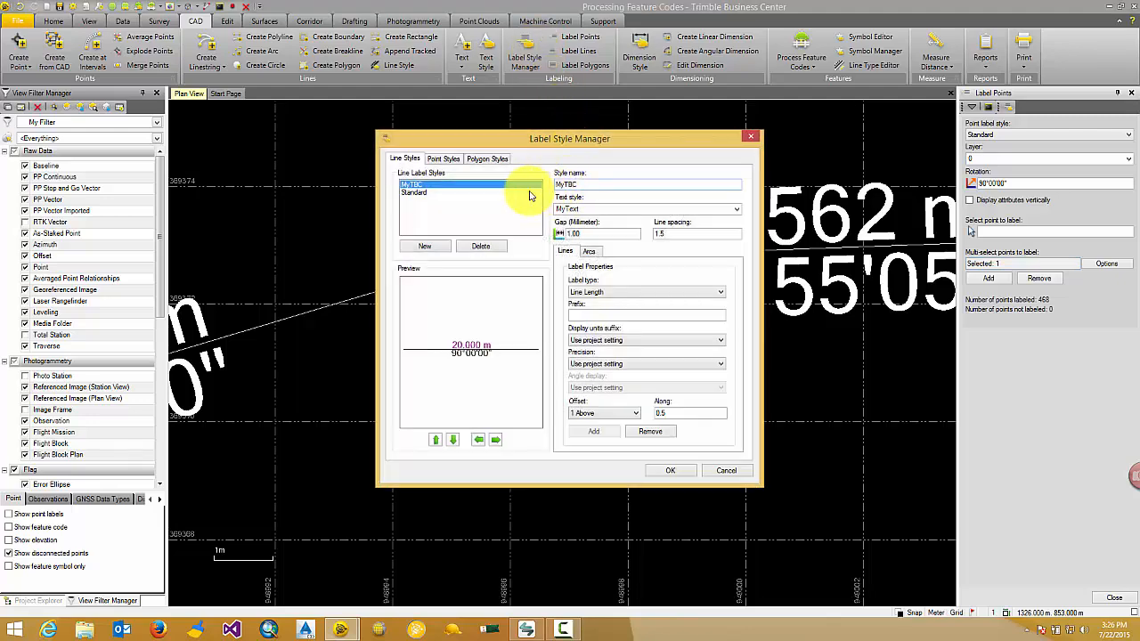
click(446, 158)
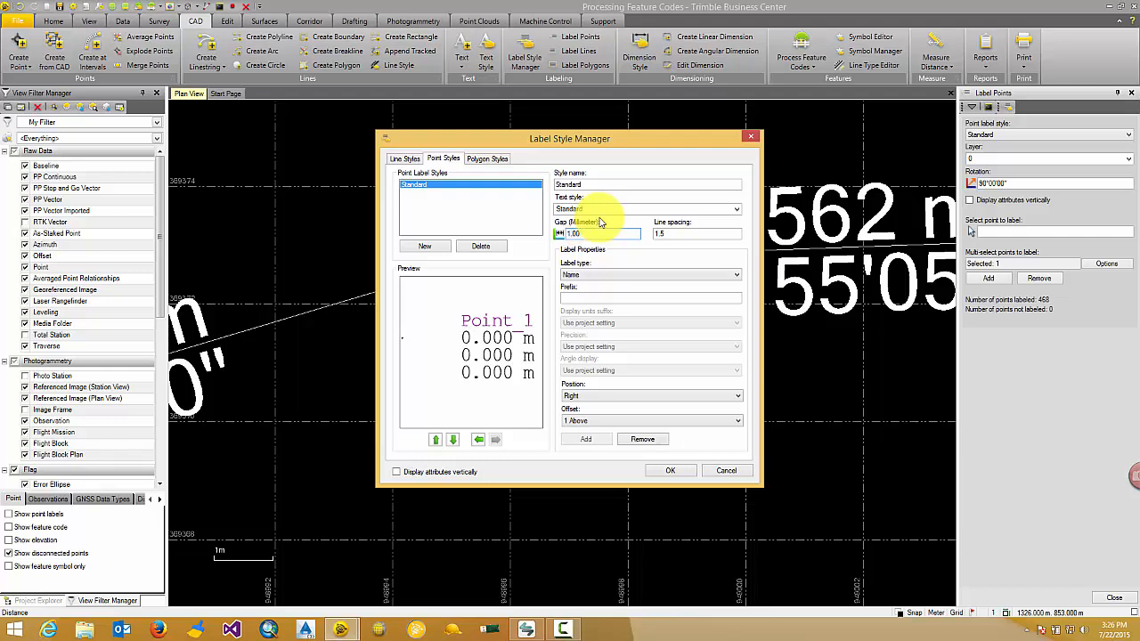
key(Tab)
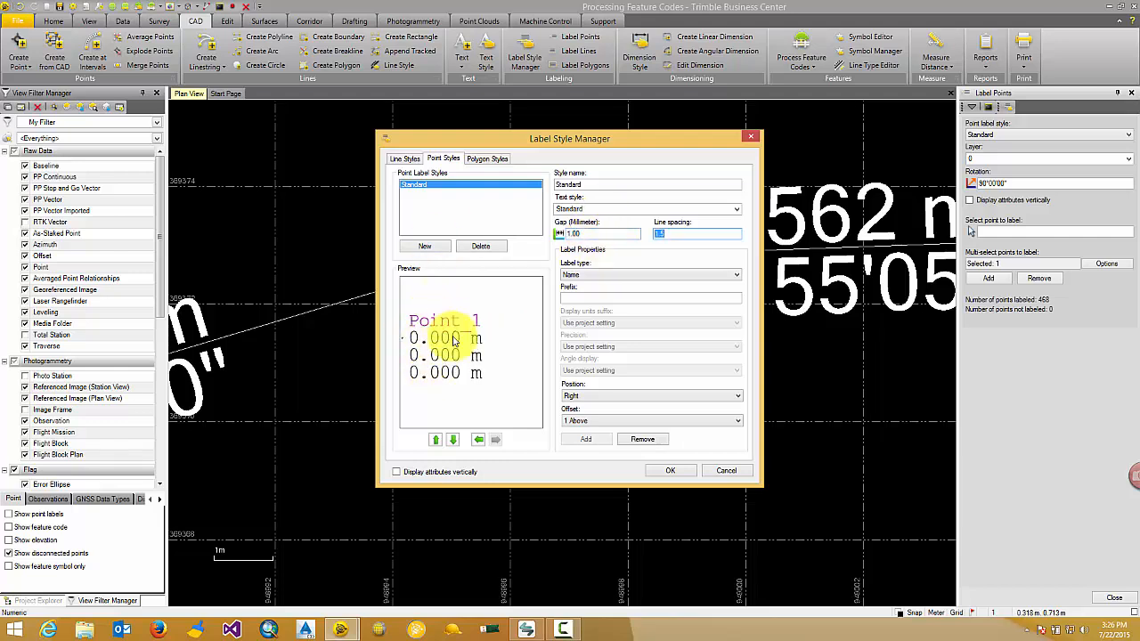
drag(435, 336, 470, 331)
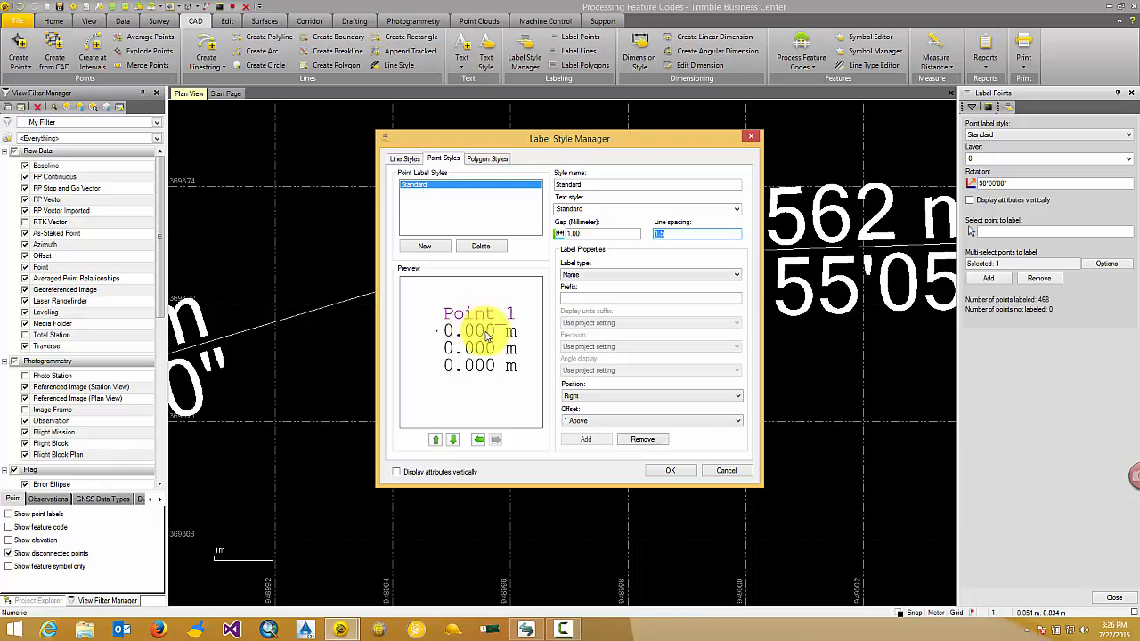
click(672, 472)
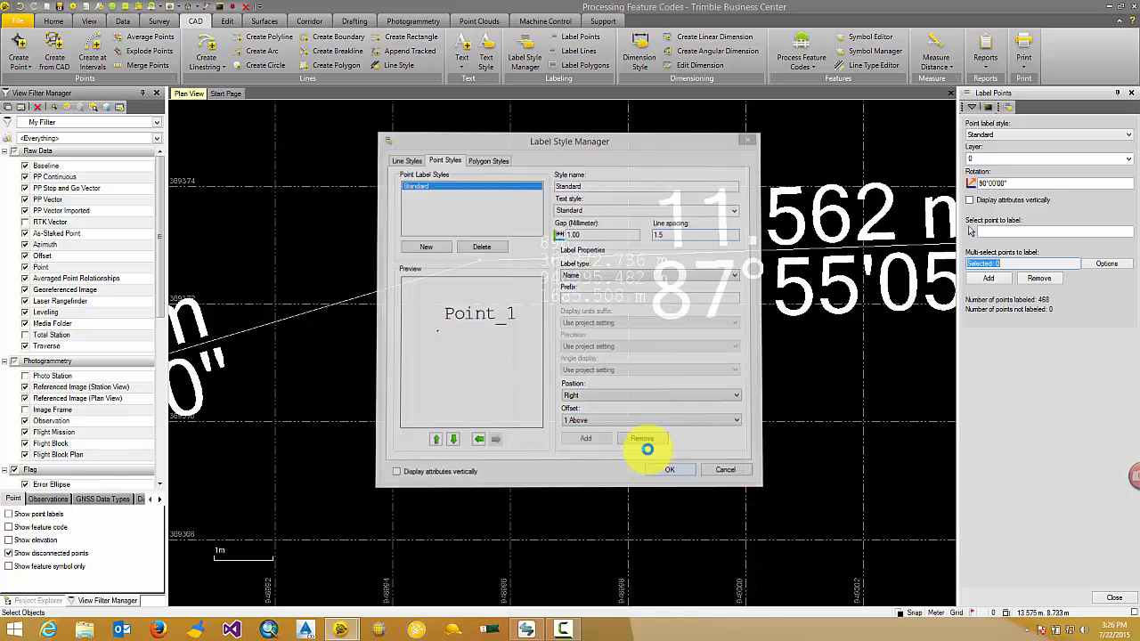
Step: Check the spacing between the points and their labels along the northern edge and beside the entrance
scroll(466, 234, up, 2)
scroll(512, 271, down, 4)
middle_drag(439, 329, 629, 255)
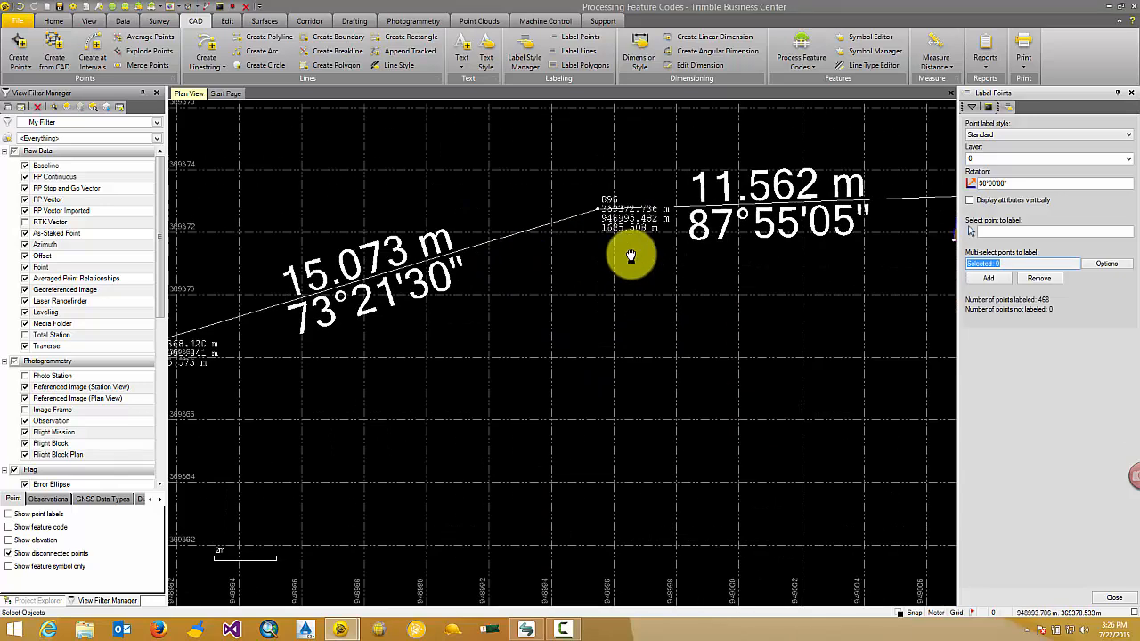
scroll(631, 254, down, 2)
scroll(349, 339, up, 3)
scroll(387, 286, down, 4)
scroll(429, 318, down, 3)
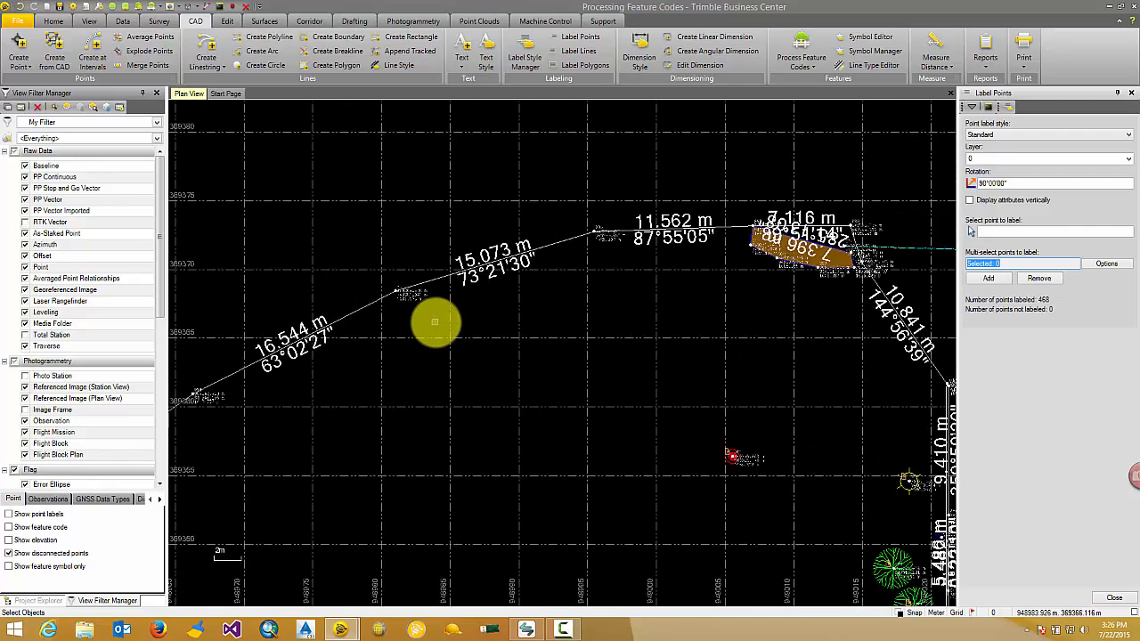
middle_drag(468, 346, 351, 307)
scroll(351, 301, down, 2)
middle_drag(482, 318, 442, 291)
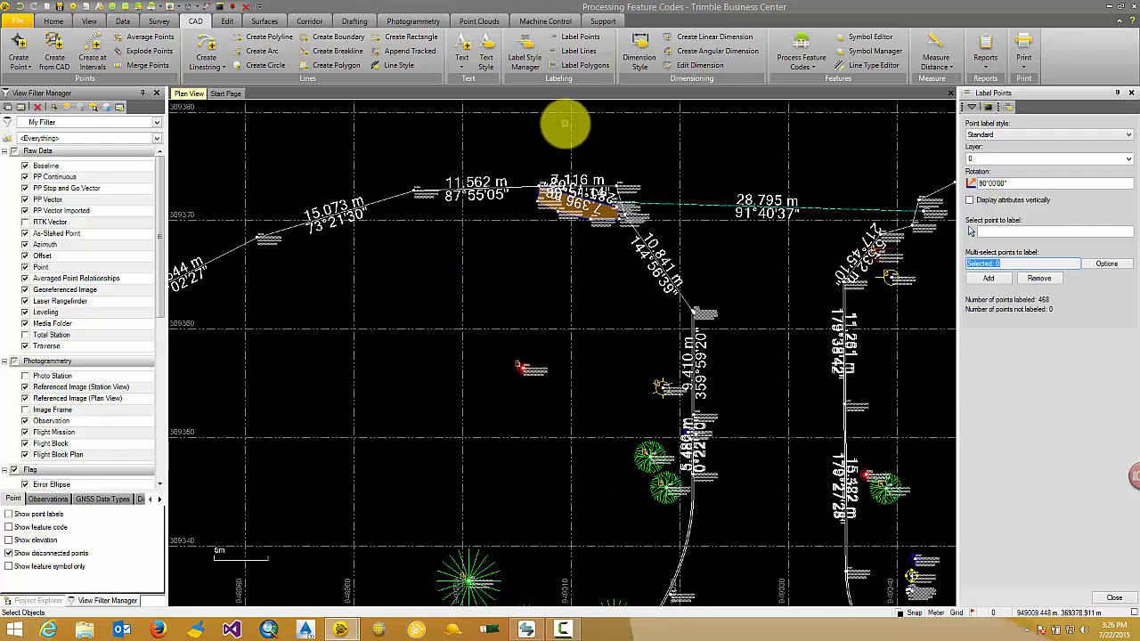
Step: Label the red Building polygon between the parking islands with the Standard polygon label style
click(583, 67)
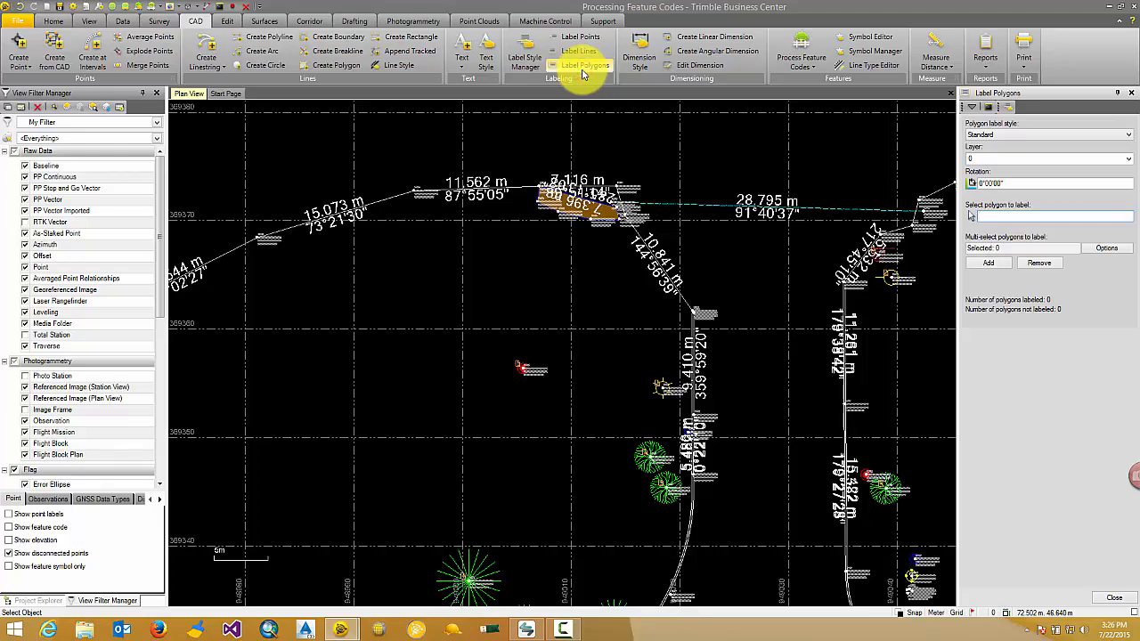
scroll(879, 198, down, 5)
middle_drag(840, 275, 570, 174)
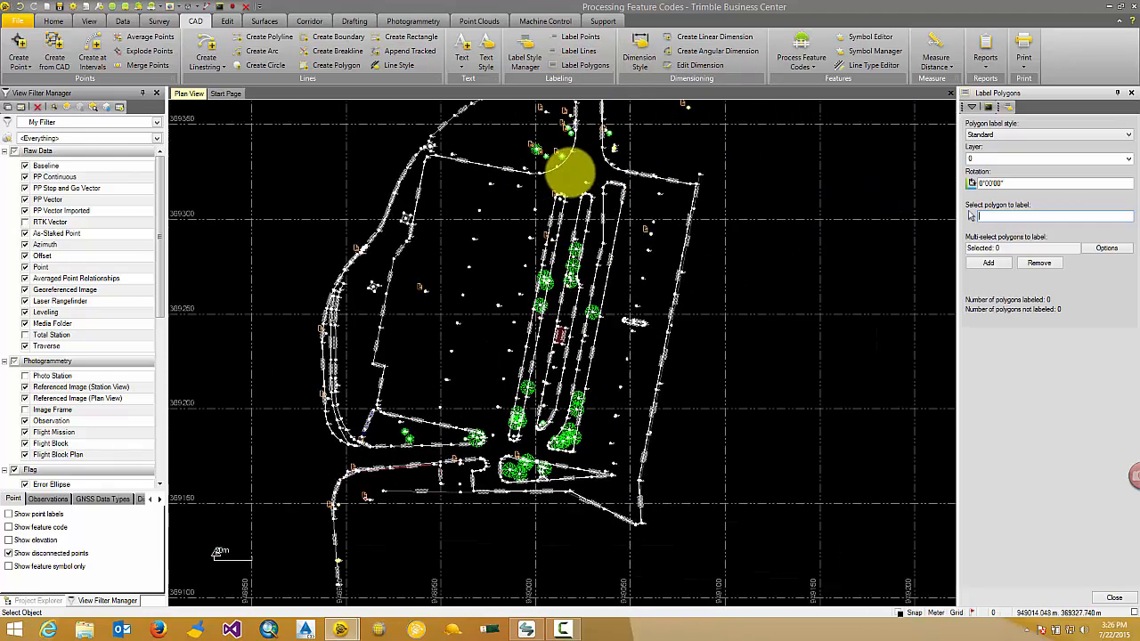
scroll(615, 344, up, 5)
middle_drag(438, 300, 557, 341)
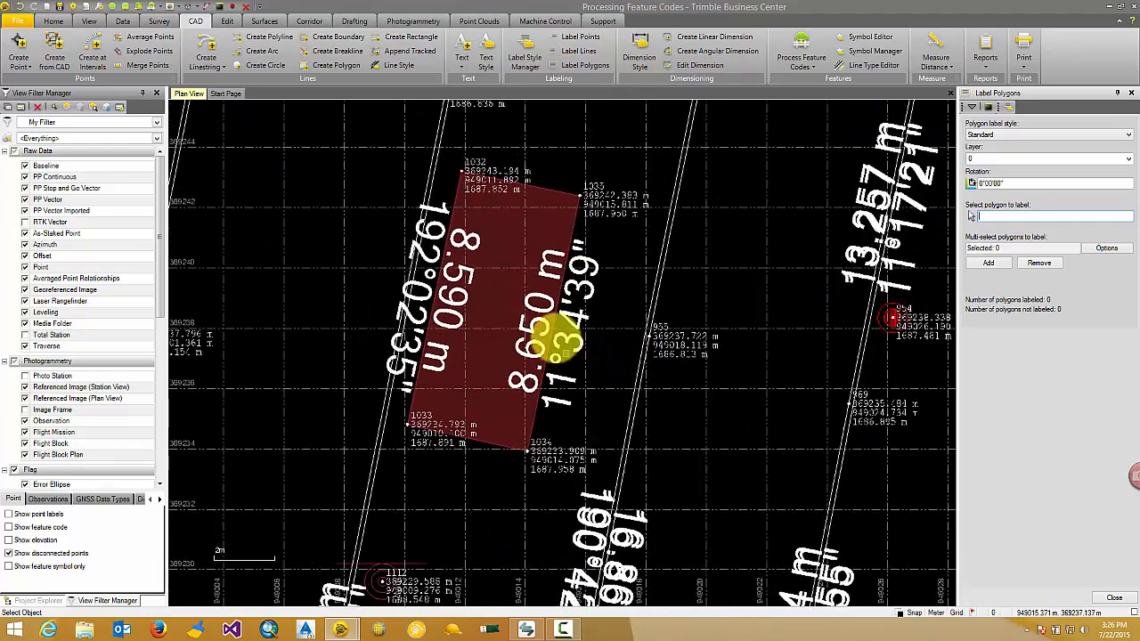
scroll(558, 340, up, 2)
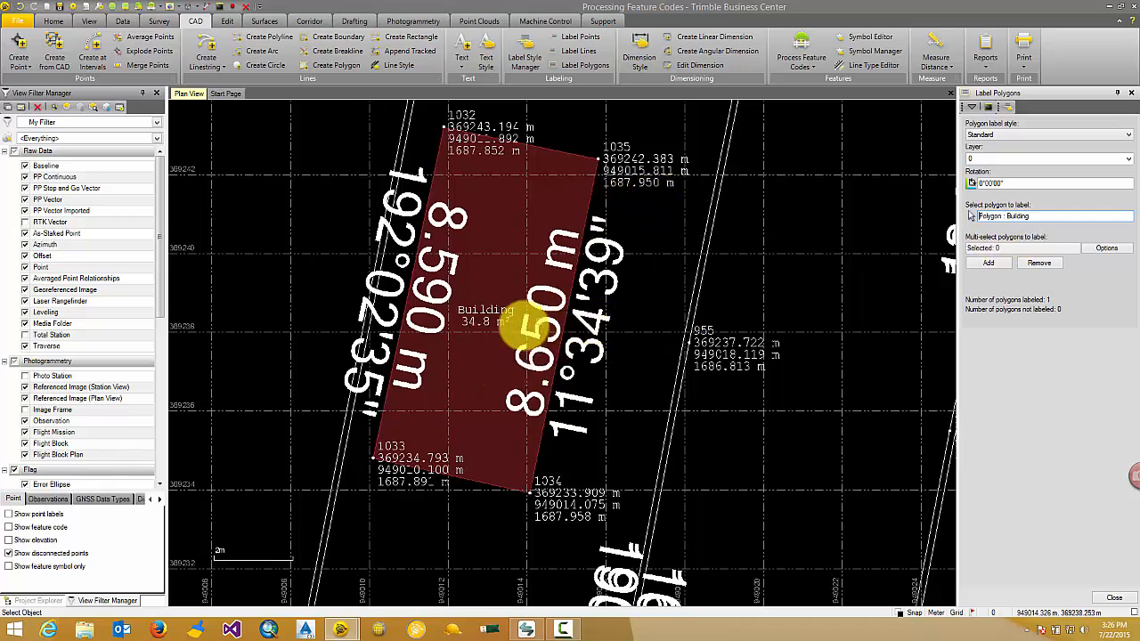
scroll(503, 318, up, 2)
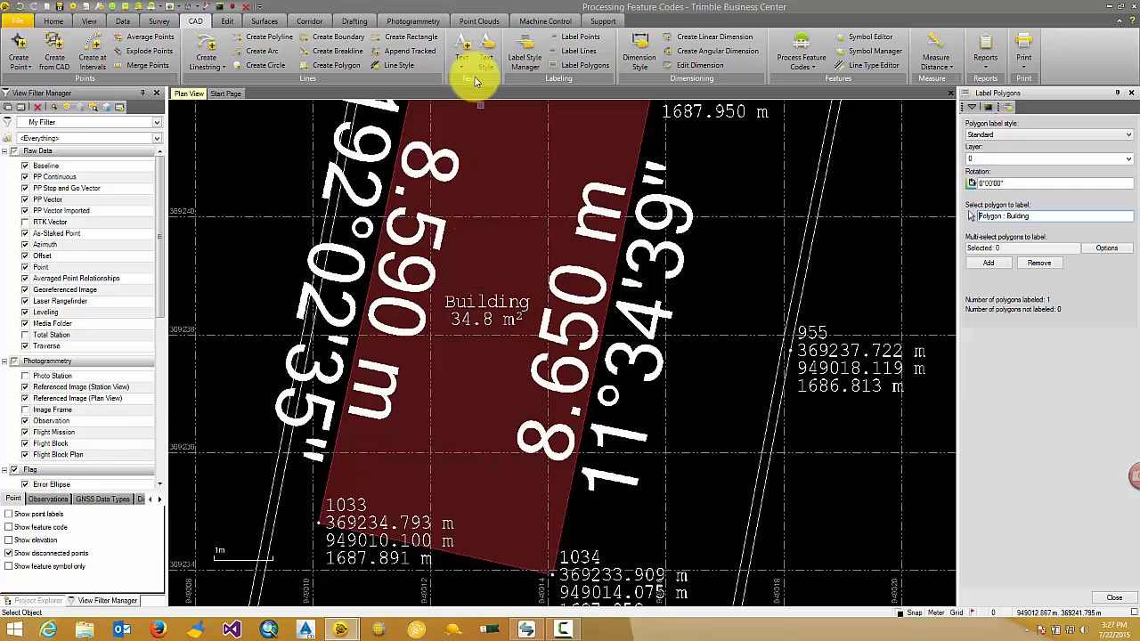
Step: Add a Perimeter label at offset 2 Below to the Standard polygon label style, save it and check the Building polygon's labels
click(525, 51)
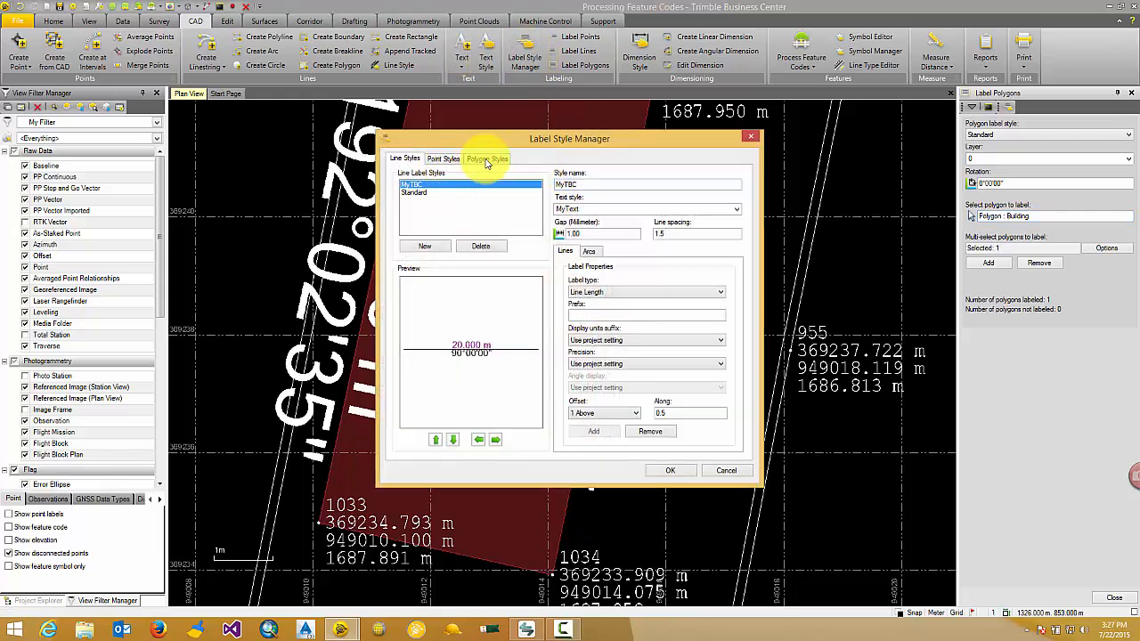
click(485, 160)
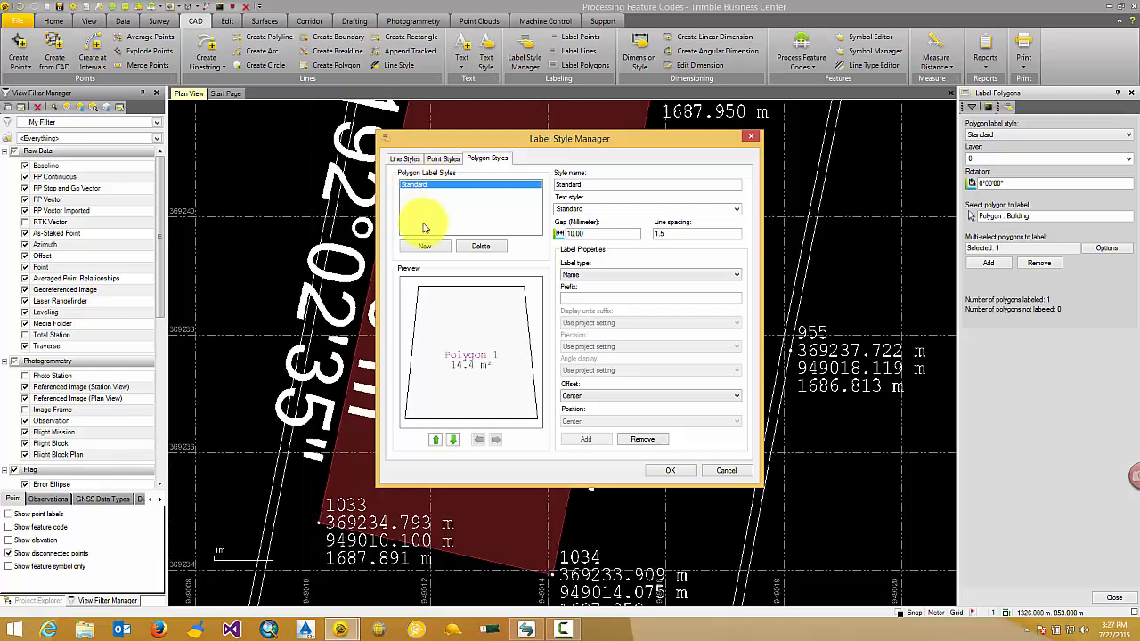
click(591, 275)
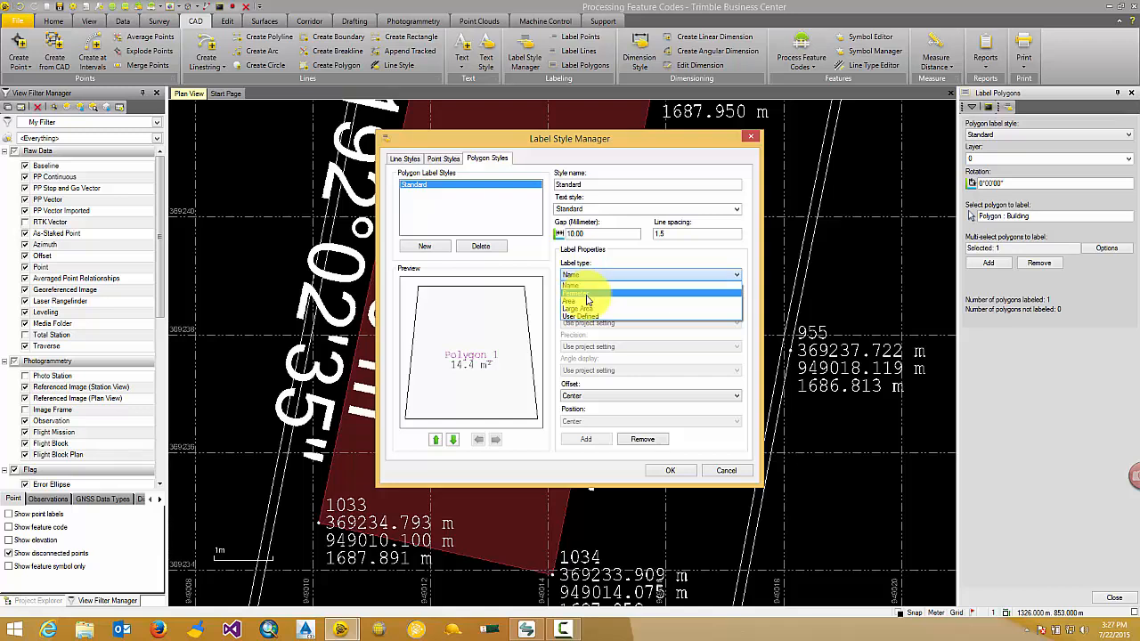
click(587, 297)
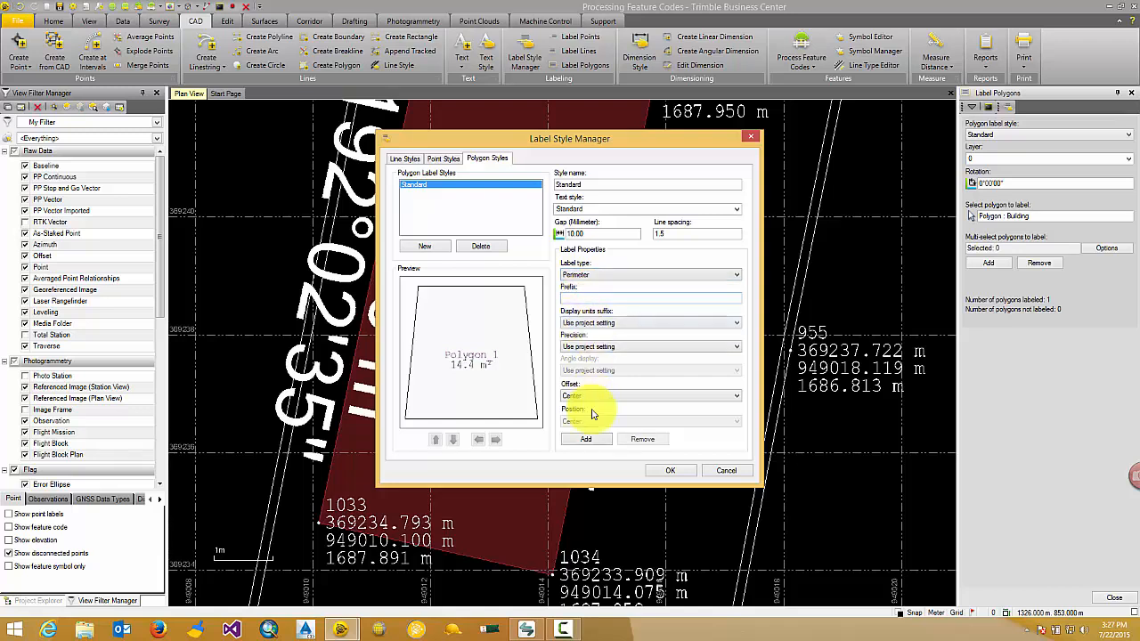
scroll(458, 365, up, 2)
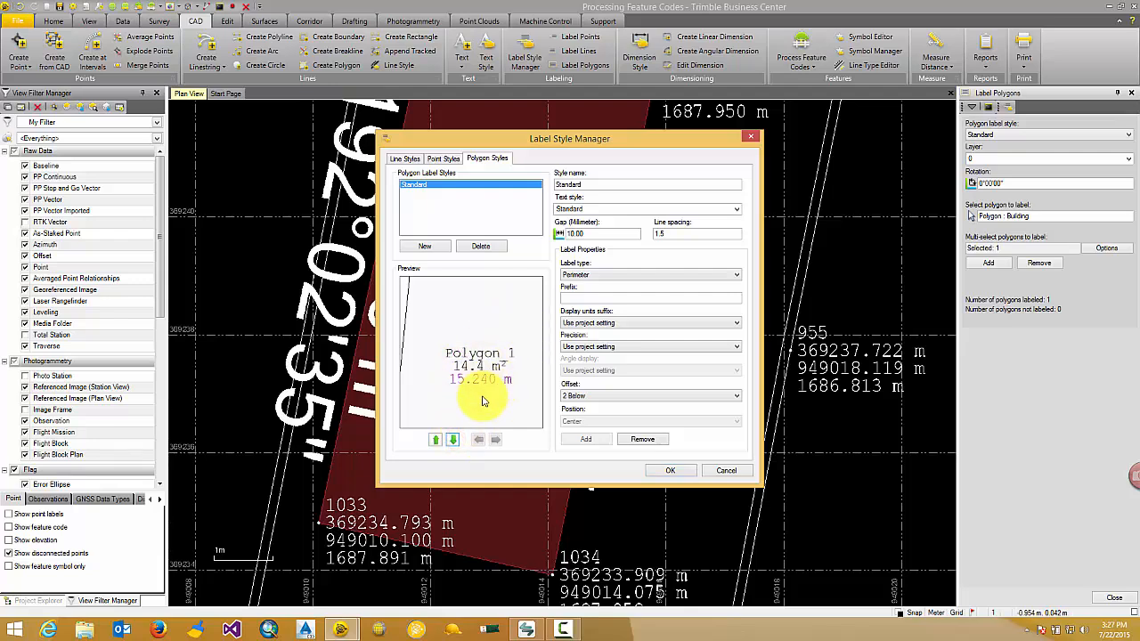
click(675, 470)
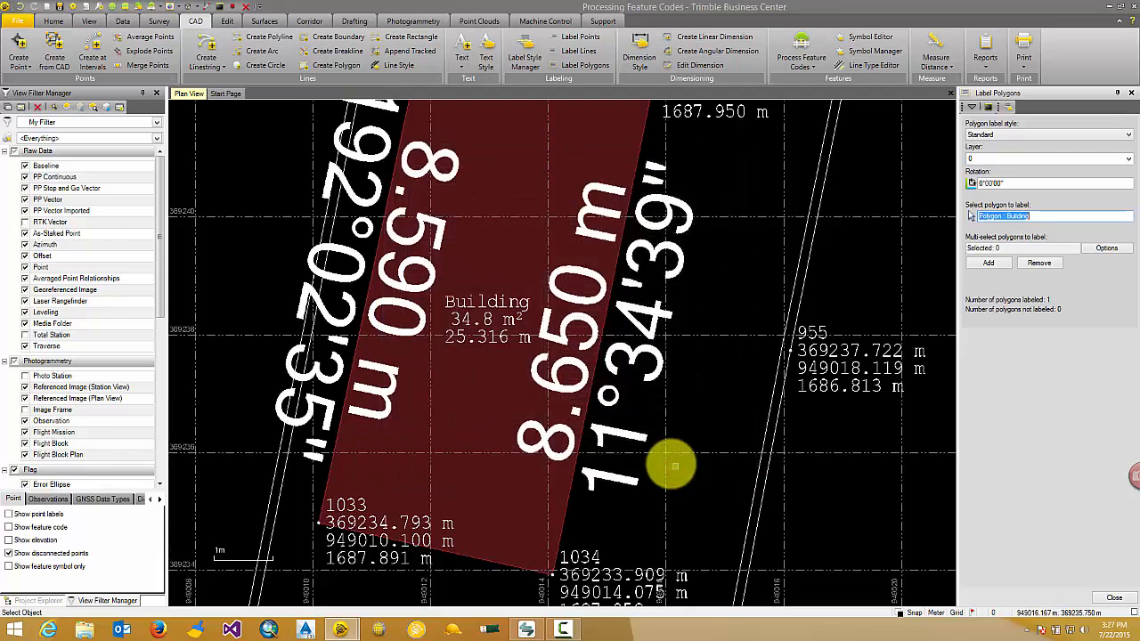
scroll(483, 343, down, 2)
scroll(493, 341, up, 2)
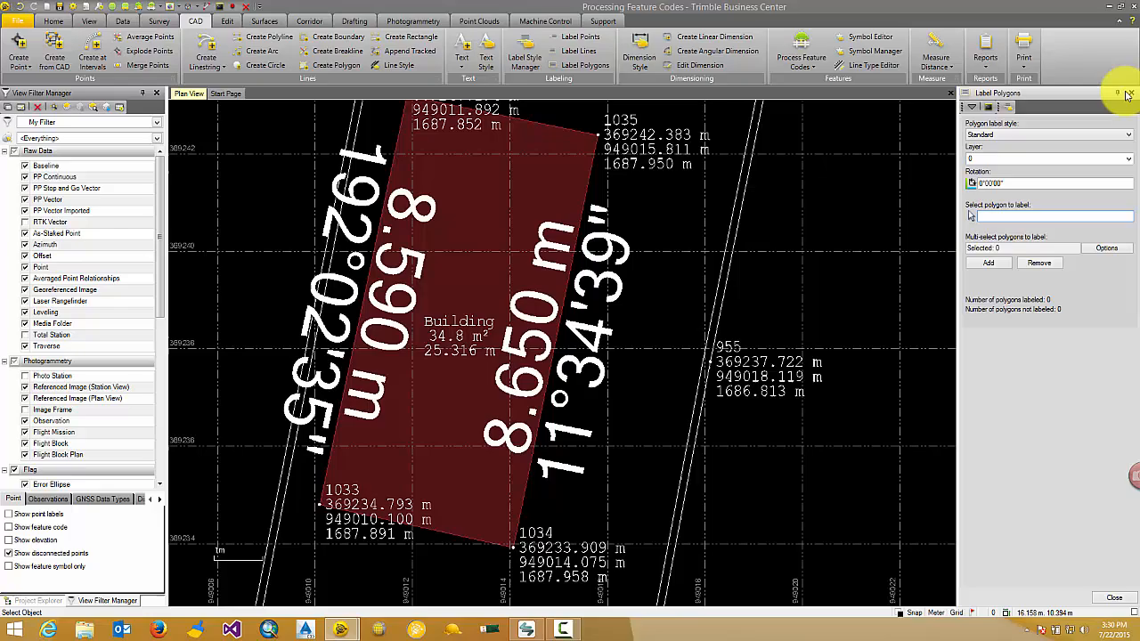
click(1132, 93)
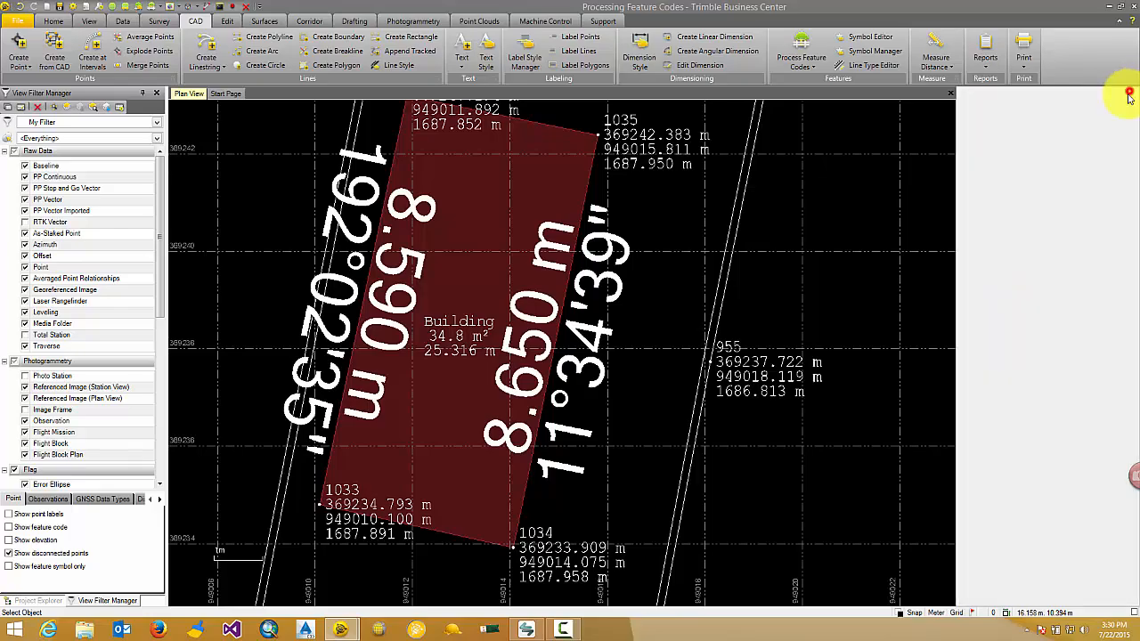
Step: Start a linestring in the empty area east of the entrance road with two straight segments, about 11 m and 10.5 m long
scroll(667, 153, down, 4)
middle_drag(695, 193, 516, 476)
scroll(623, 331, down, 4)
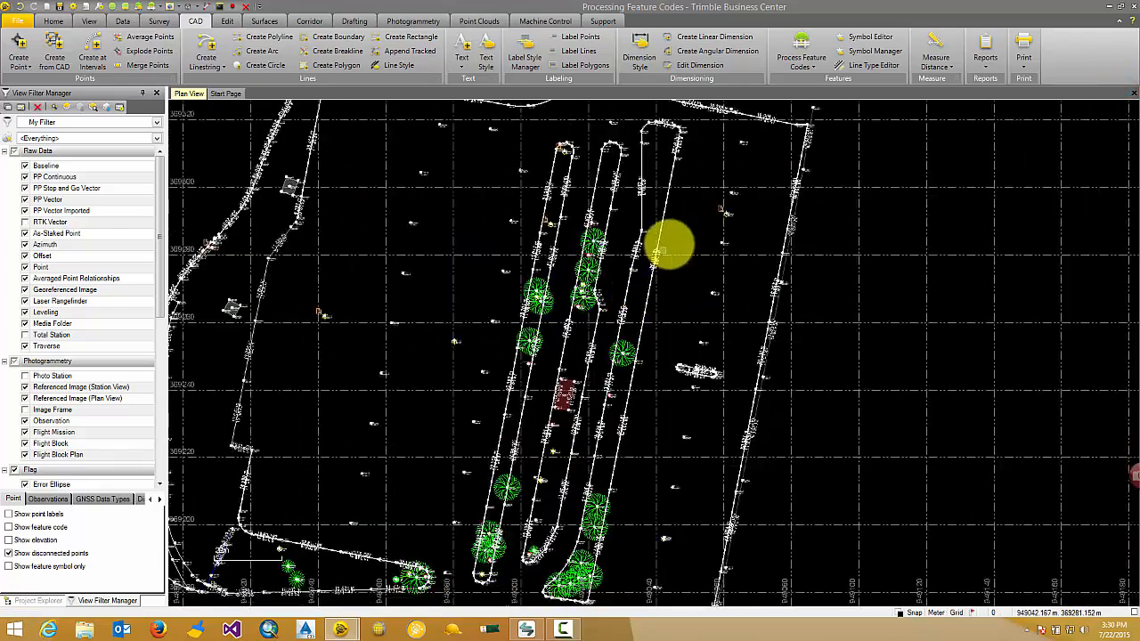
middle_drag(669, 244, 511, 496)
scroll(537, 328, up, 4)
middle_drag(561, 223, 518, 315)
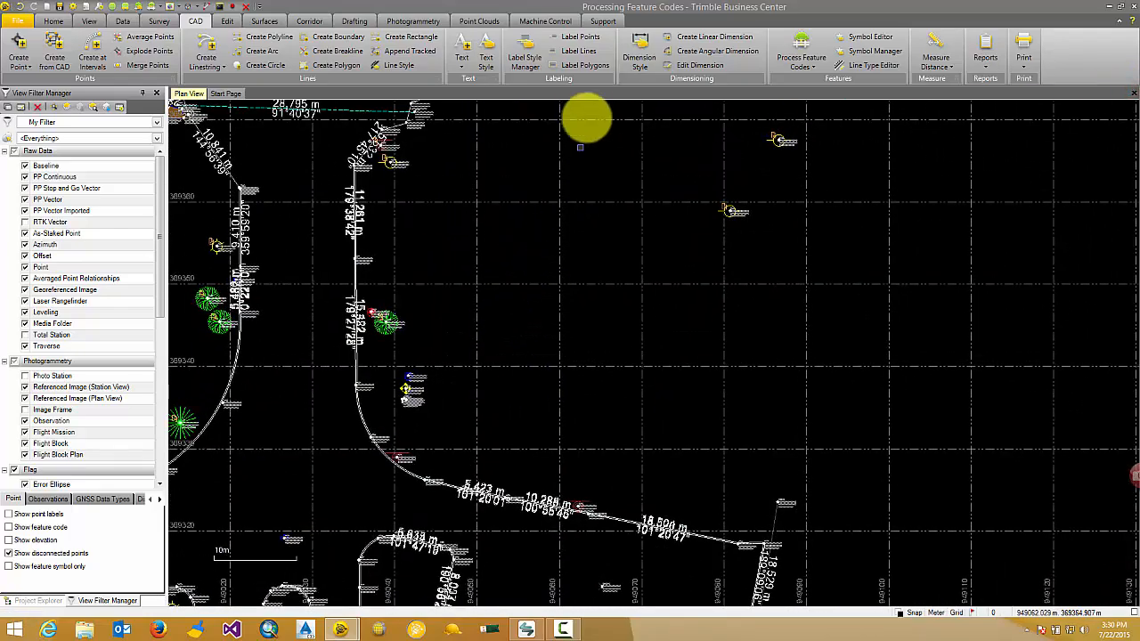
click(207, 49)
click(1066, 597)
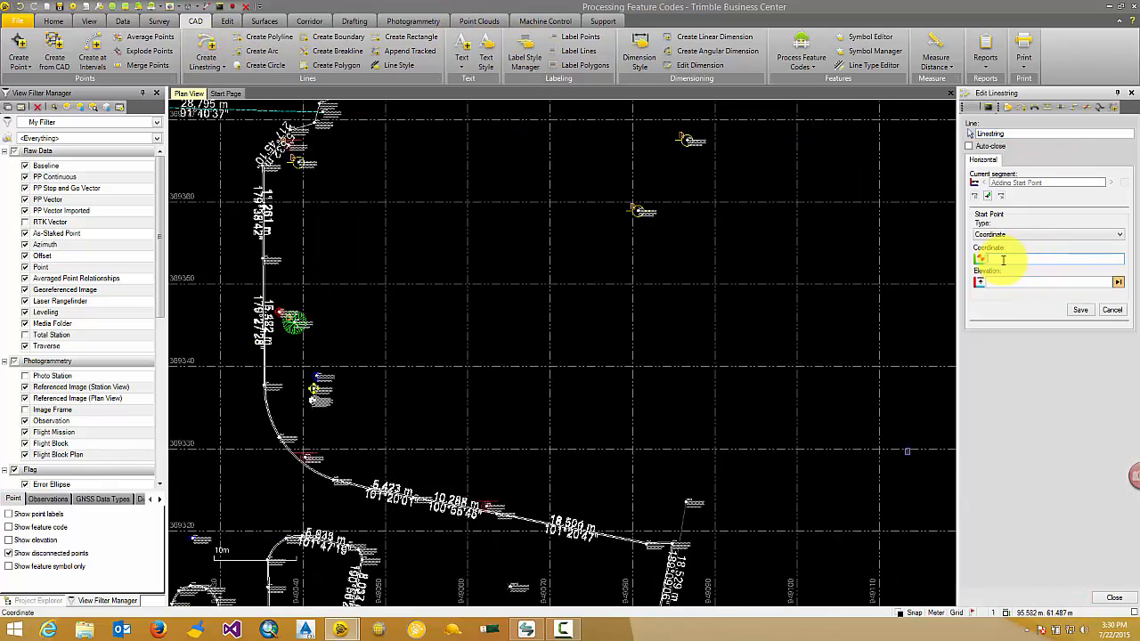
click(363, 250)
click(540, 236)
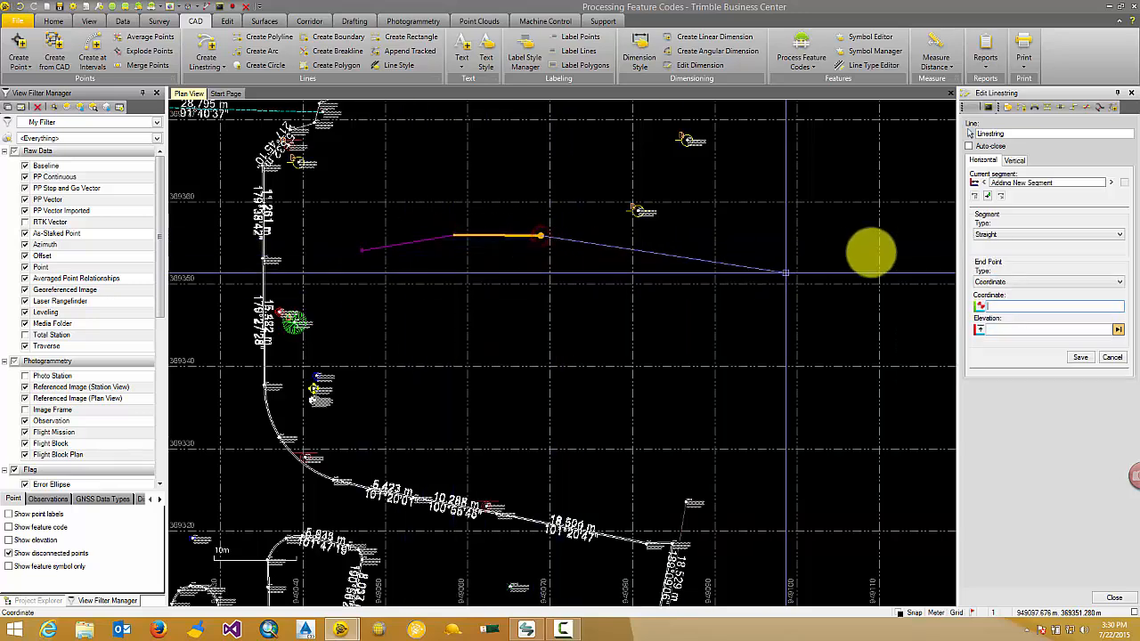
Step: Extend the linestring southeast with four Best fit arc segments of about 11, 6.4, 3.2 and 6.3 m, and finish it
click(1017, 235)
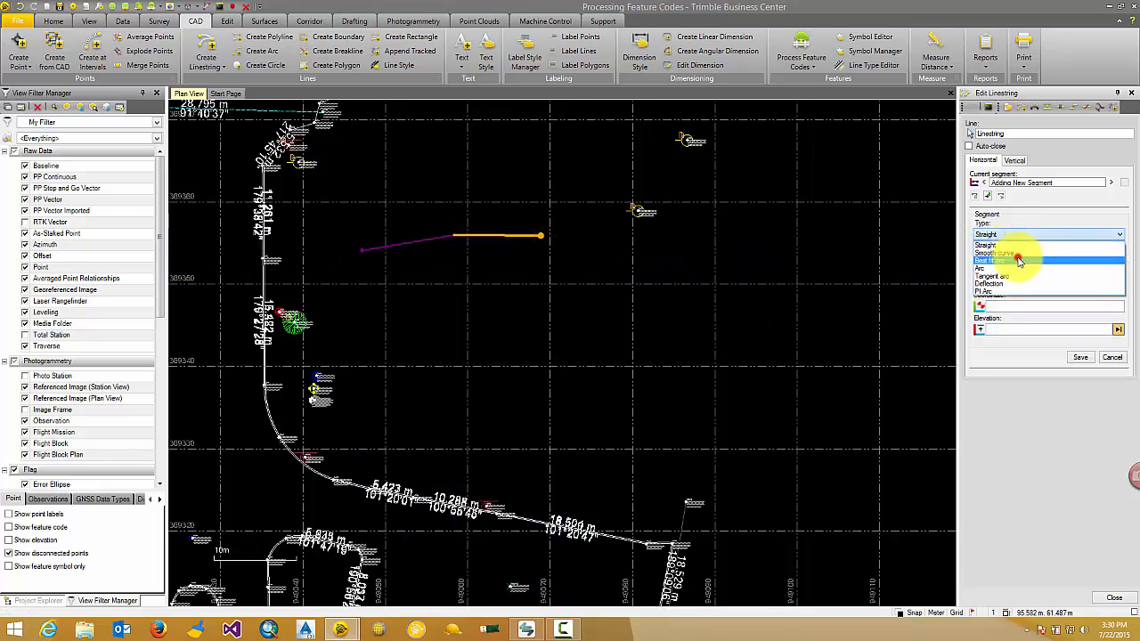
click(1019, 260)
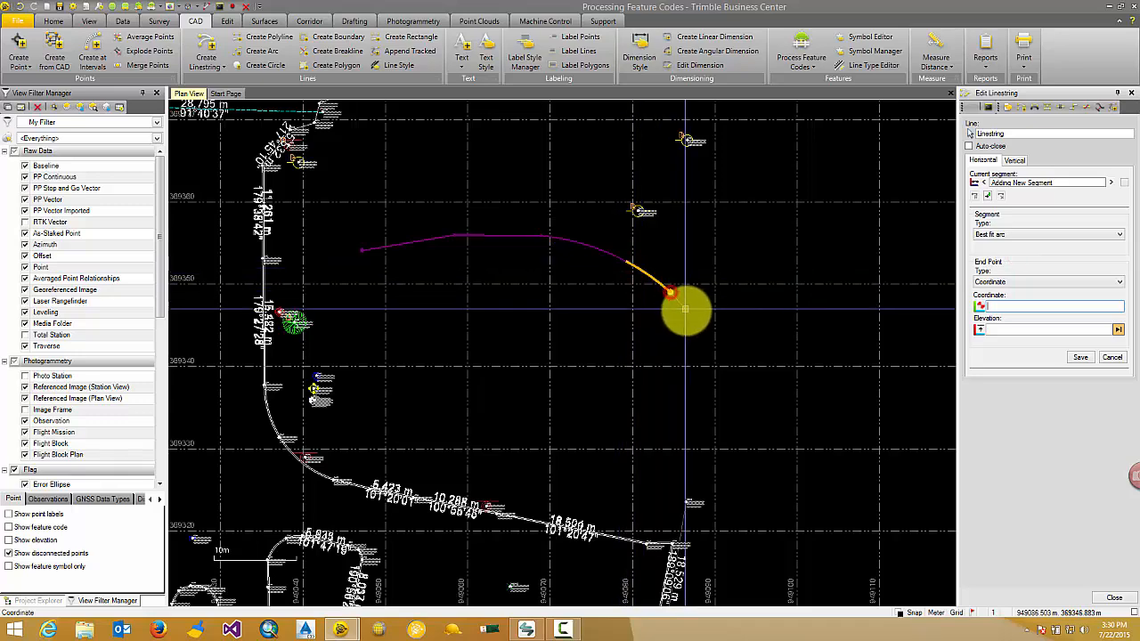
click(714, 356)
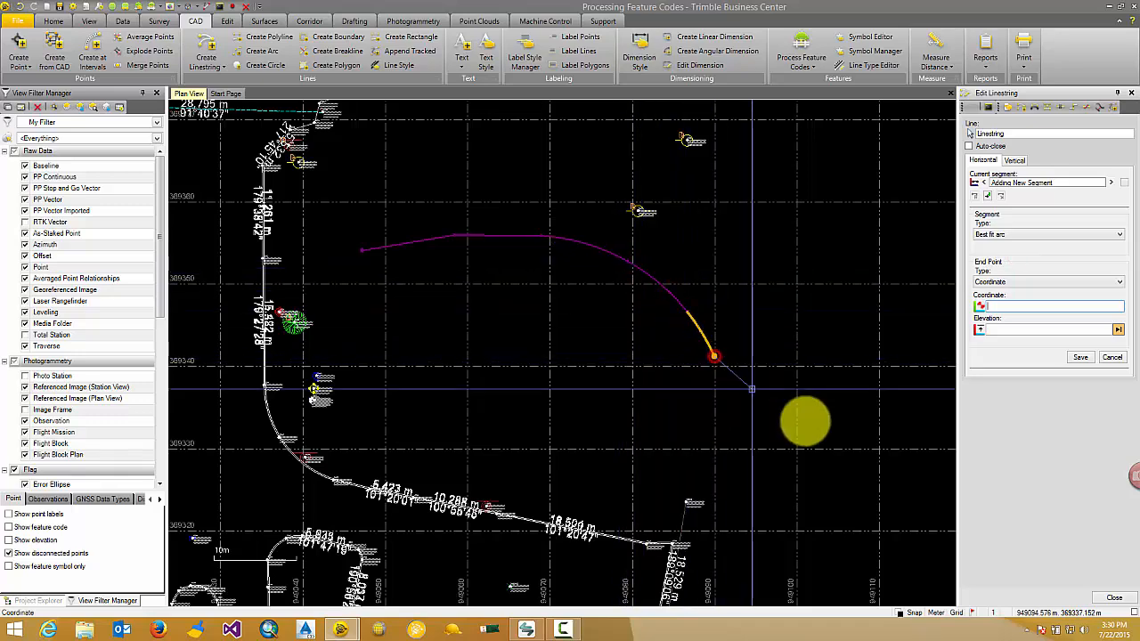
click(1115, 600)
Step: Label the segments of the new linestring with the Standard line label style and inspect the labels along its arcs
scroll(528, 249, up, 1)
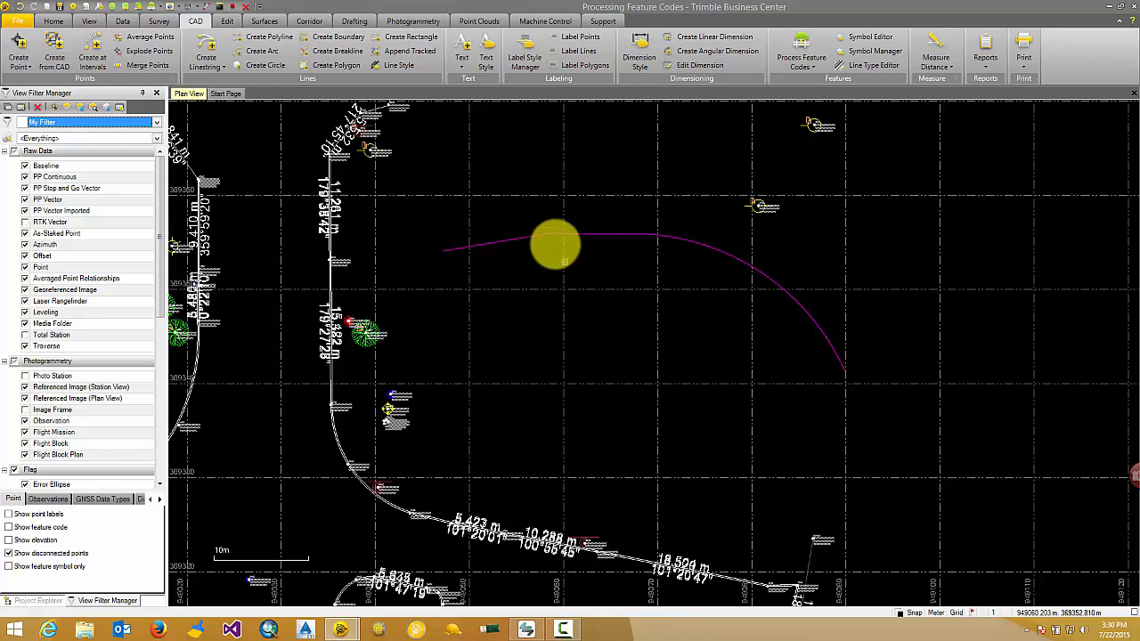
click(579, 51)
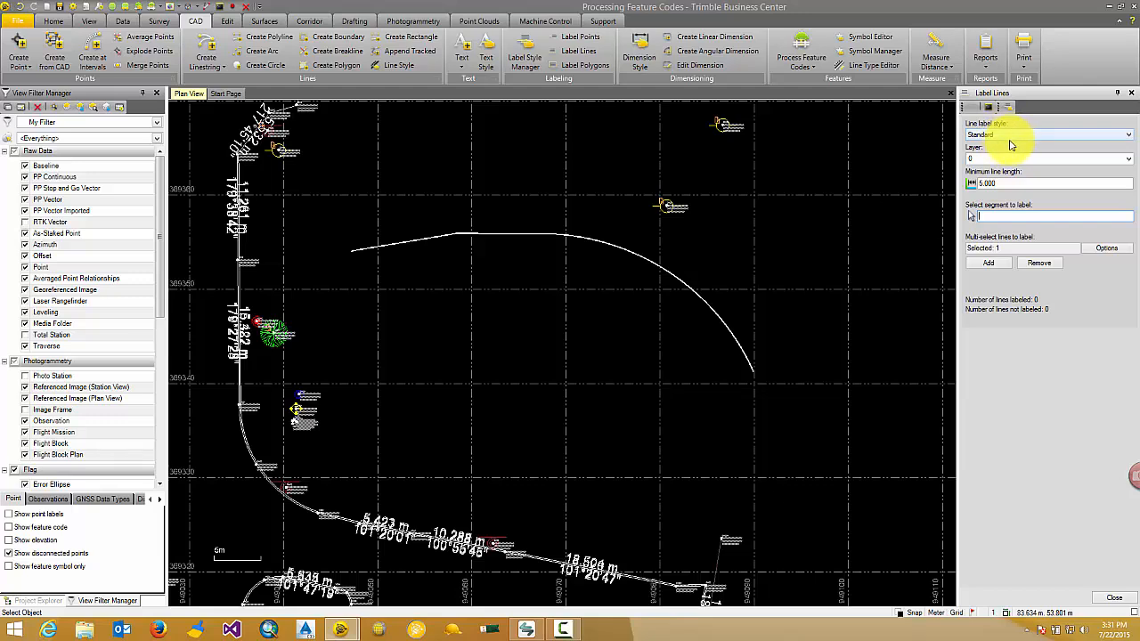
click(1005, 248)
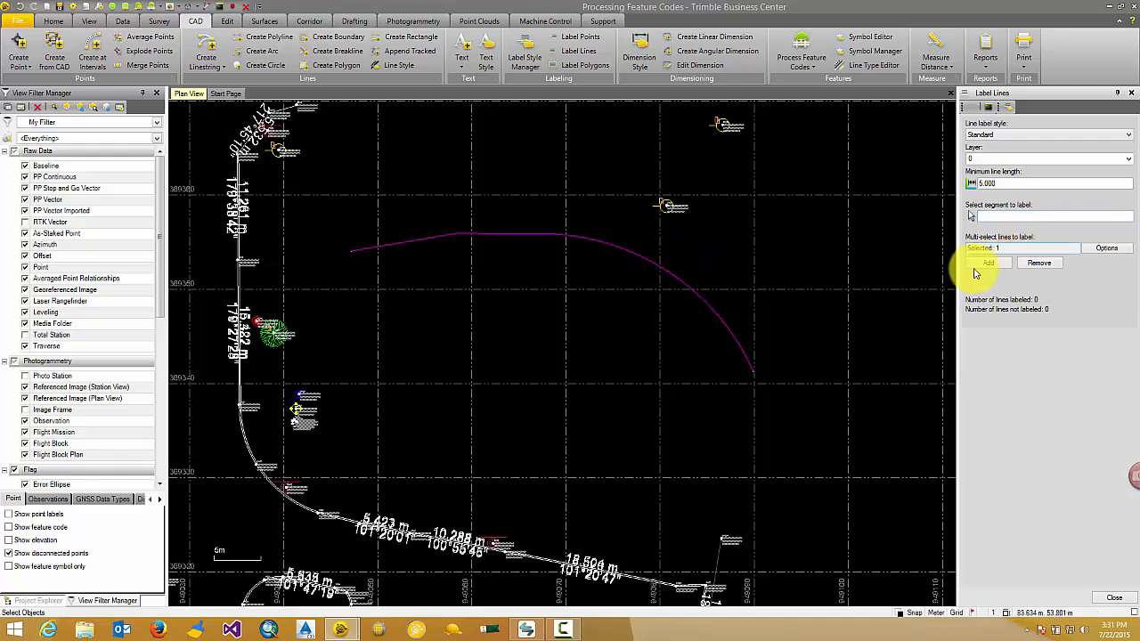
scroll(384, 234, up, 3)
scroll(832, 354, up, 2)
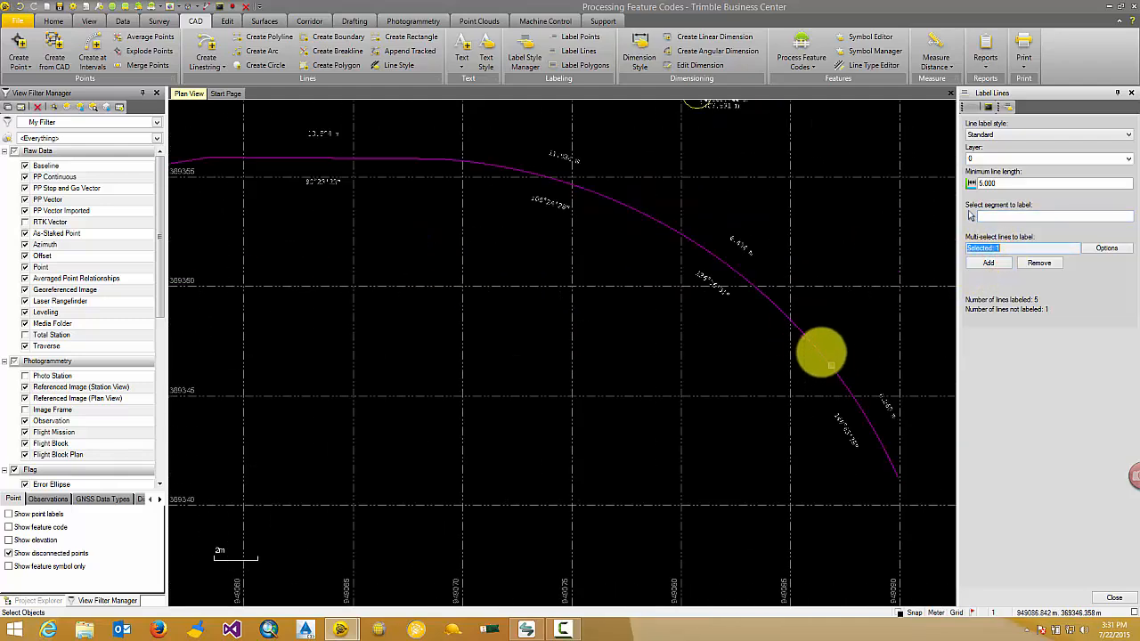
Step: Set the minimum line length to 2.000 and label the linestring again so its short arc segment is included
scroll(836, 367, down, 1)
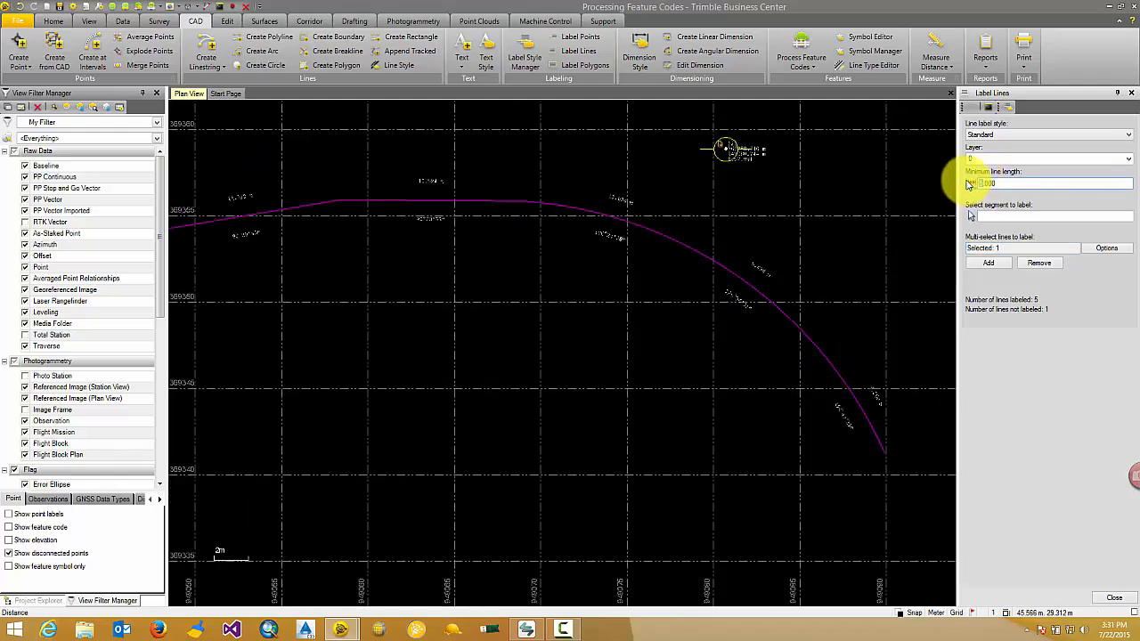
click(969, 185)
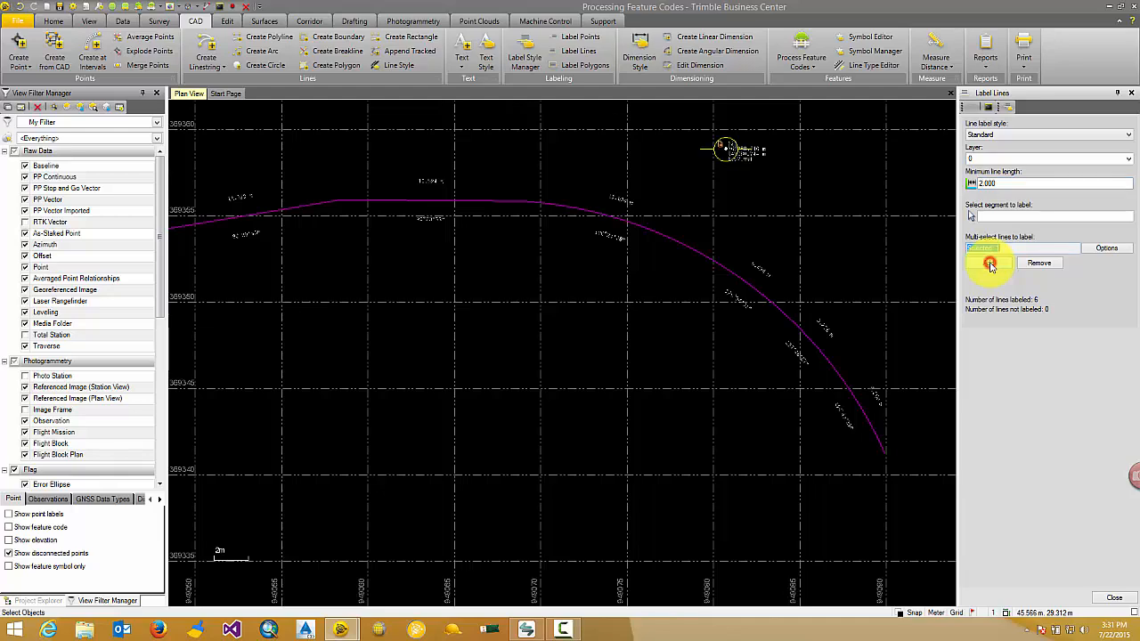
scroll(799, 303, up, 2)
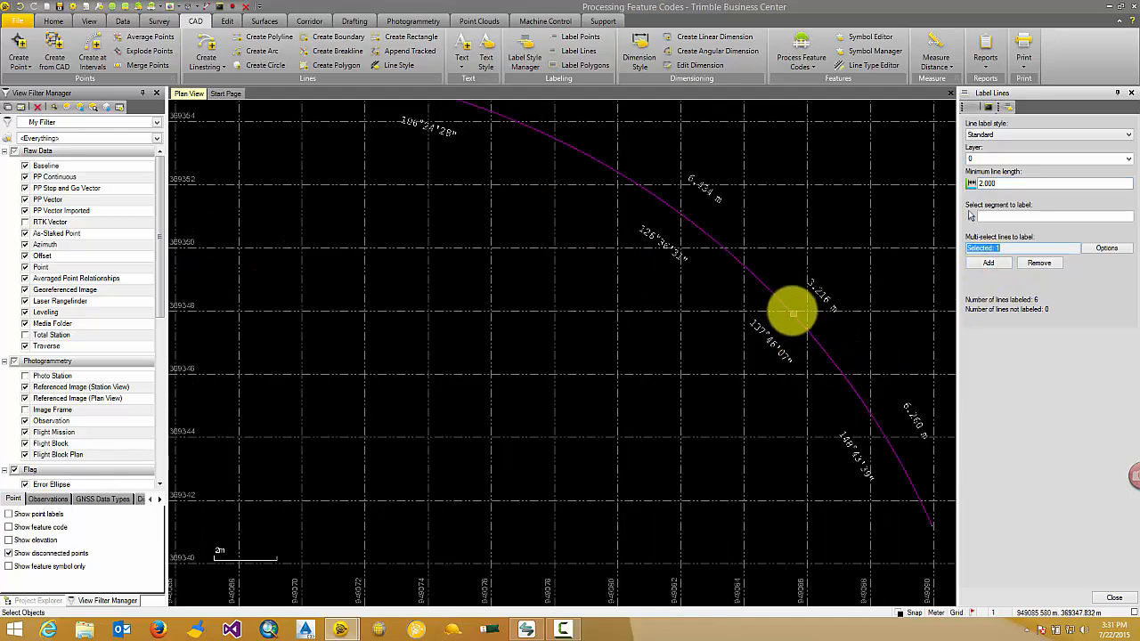
scroll(788, 310, down, 3)
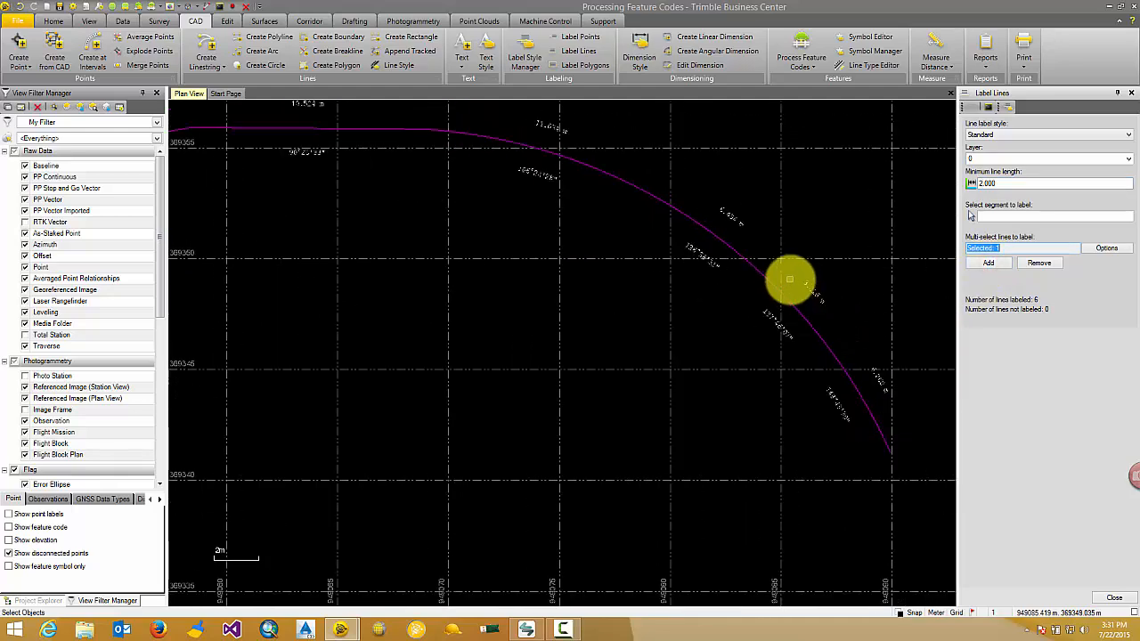
scroll(717, 255, down, 1)
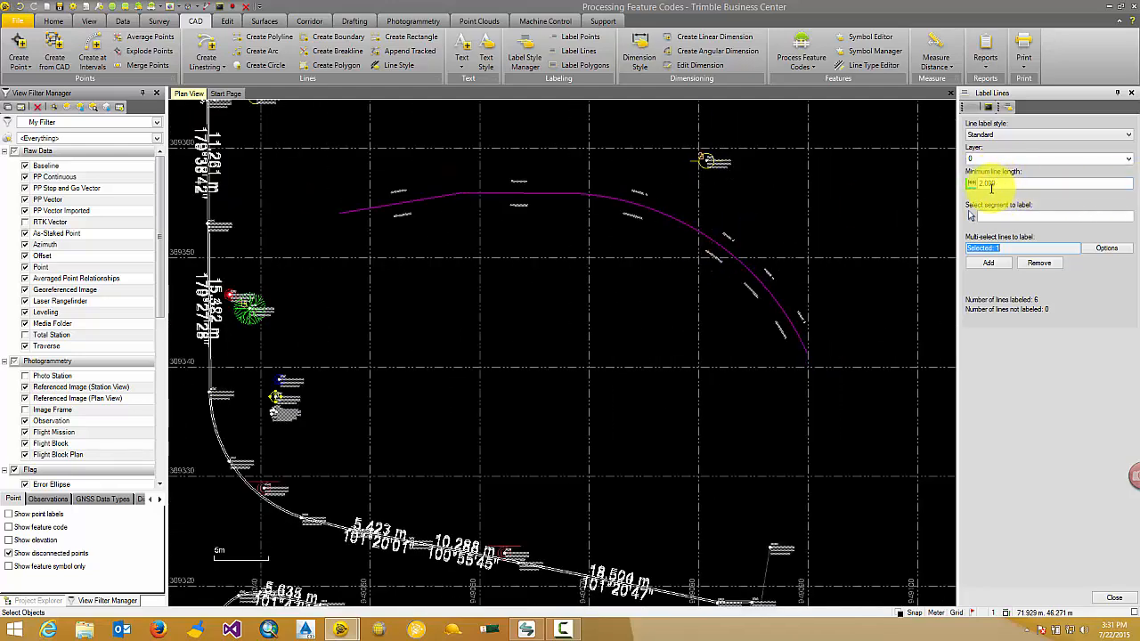
Step: Check the distance between the linestring and its labels, and set the Standard line label style's gap to 1.00 mm
scroll(740, 244, up, 3)
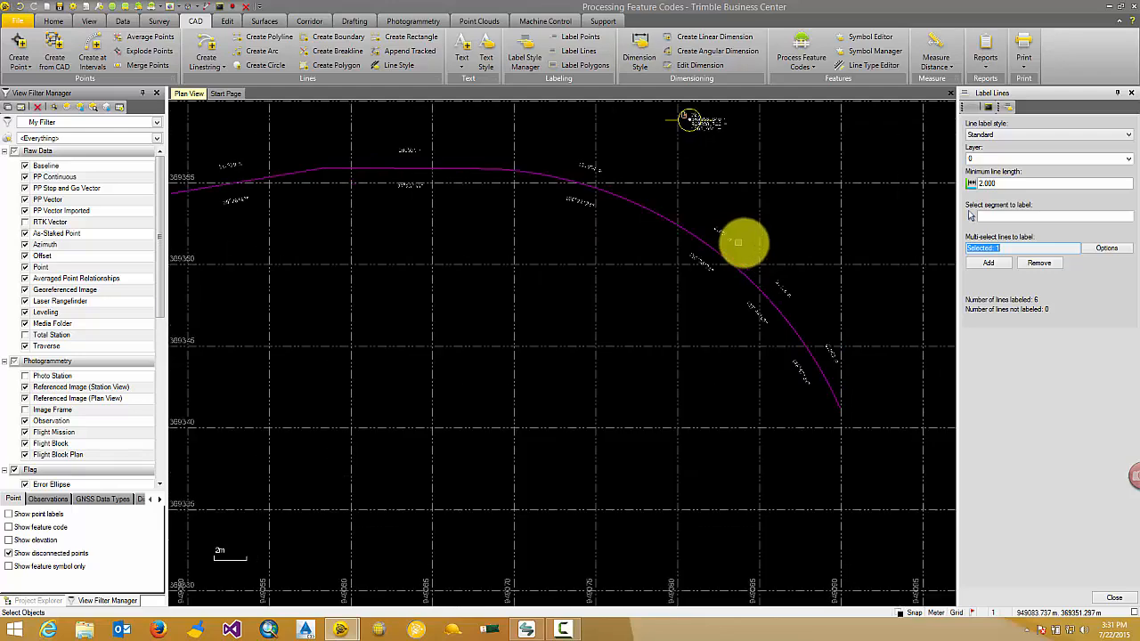
scroll(744, 238, up, 2)
scroll(712, 303, down, 3)
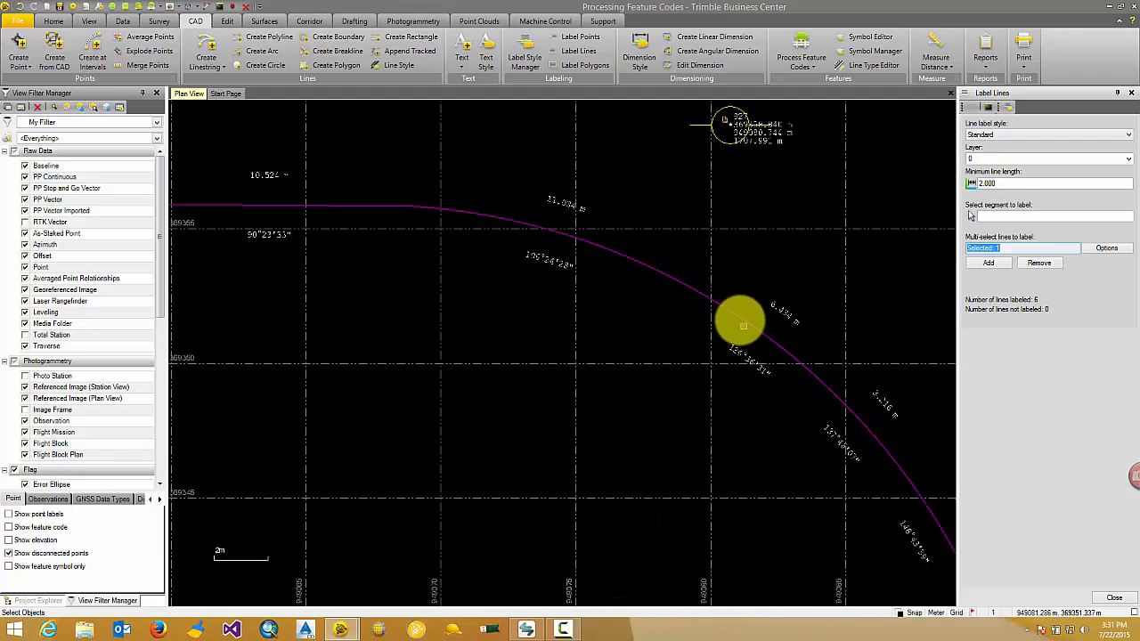
scroll(713, 307, up, 3)
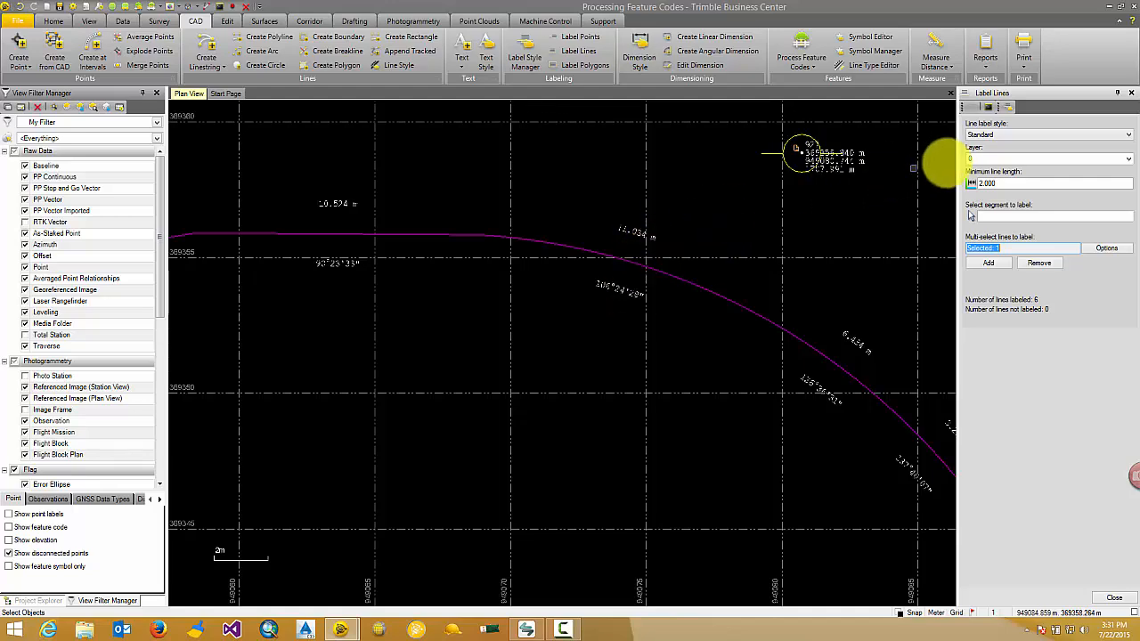
click(526, 48)
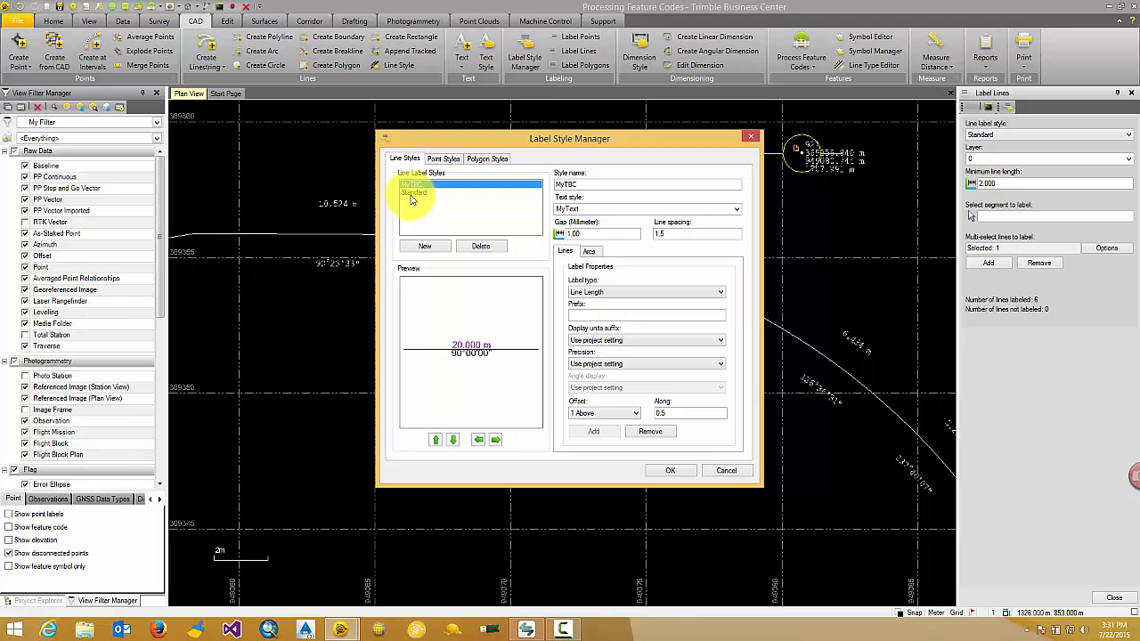
click(413, 192)
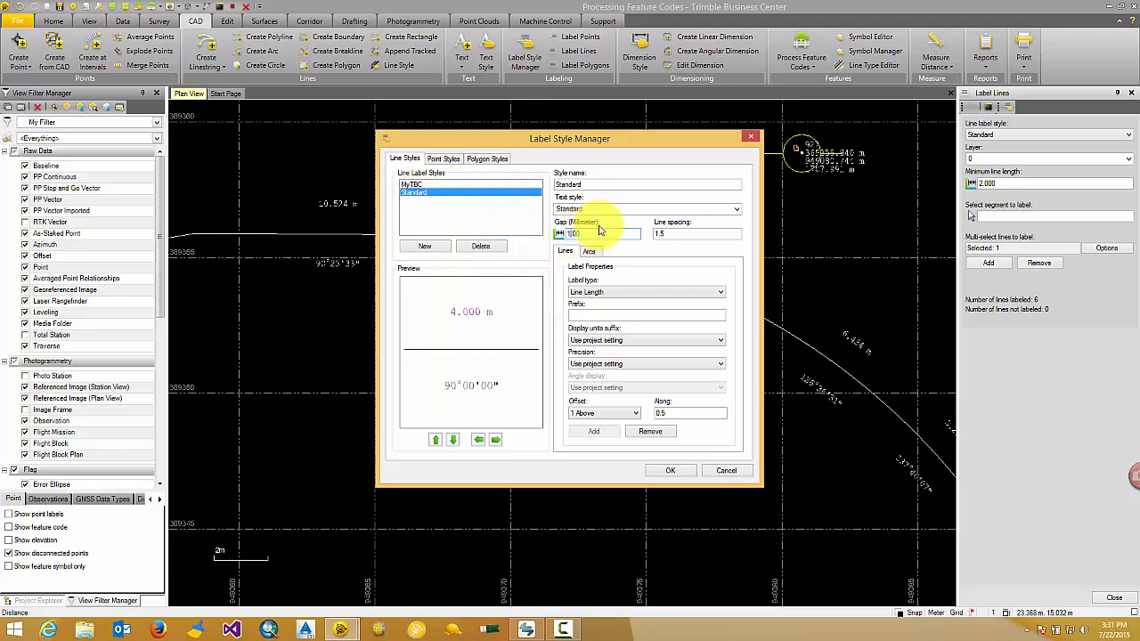
click(671, 470)
scroll(633, 287, up, 4)
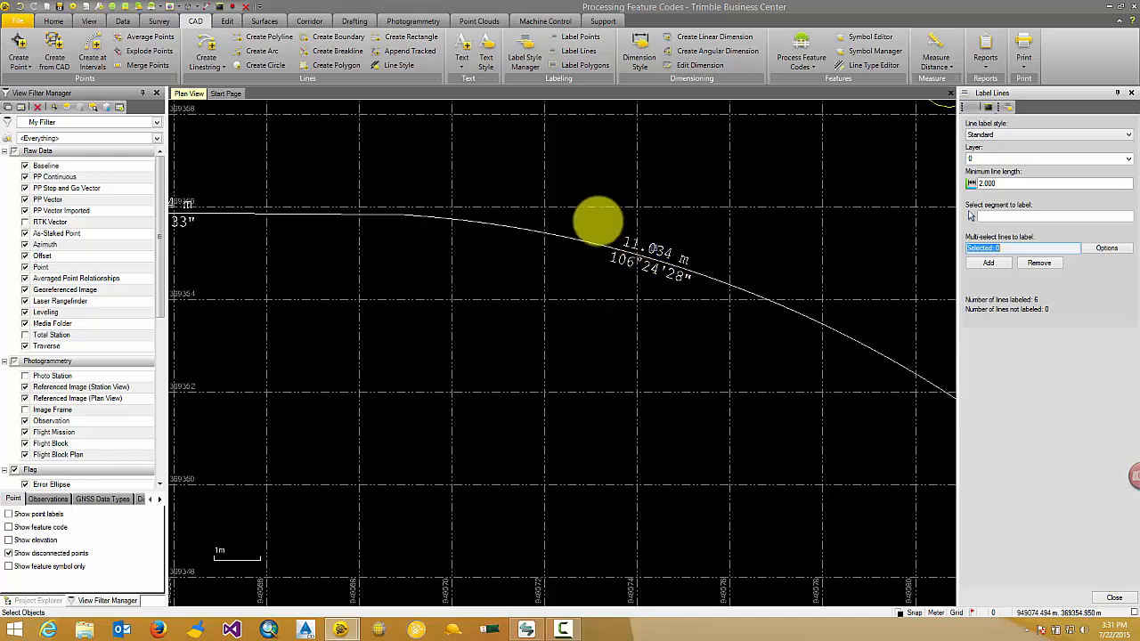
Step: Set the project's azimuth display unit to Bearing
click(78, 14)
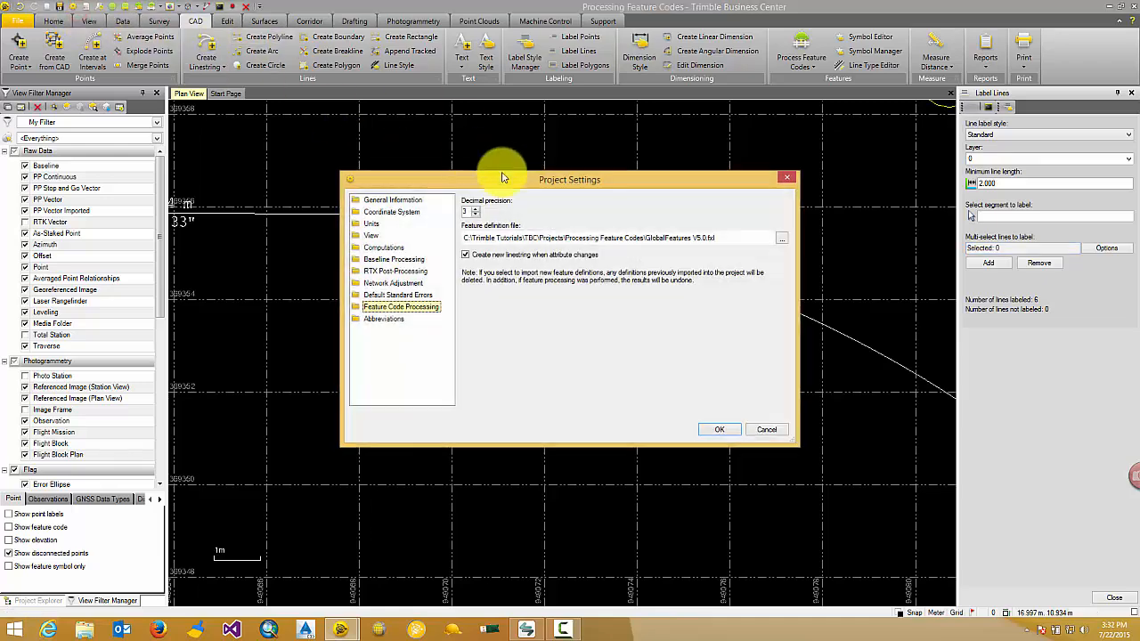
click(370, 225)
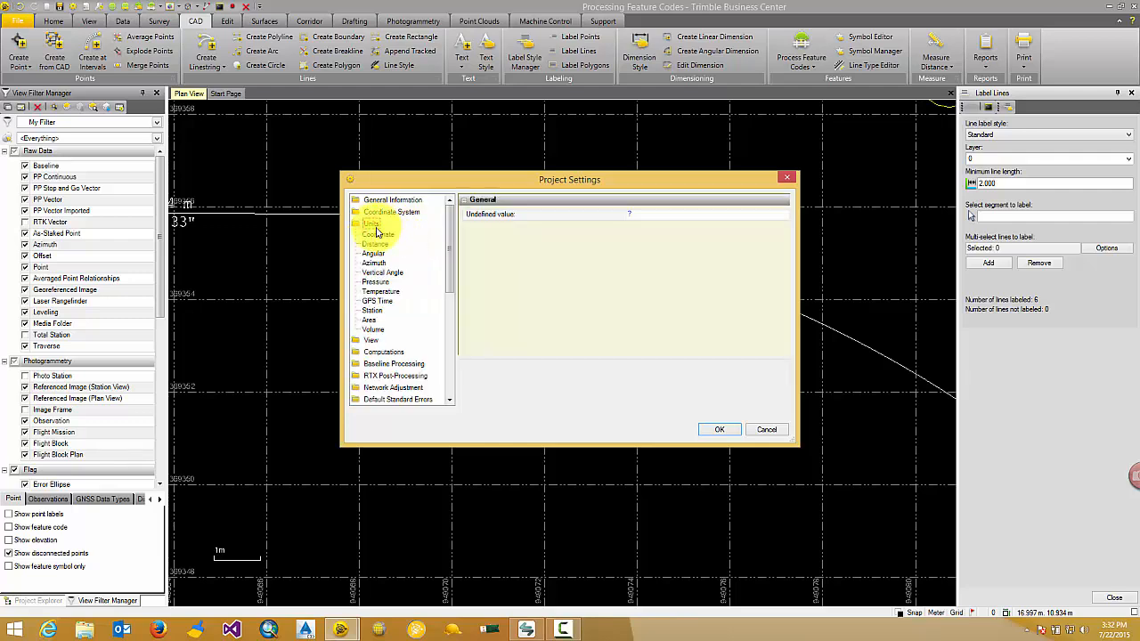
click(374, 262)
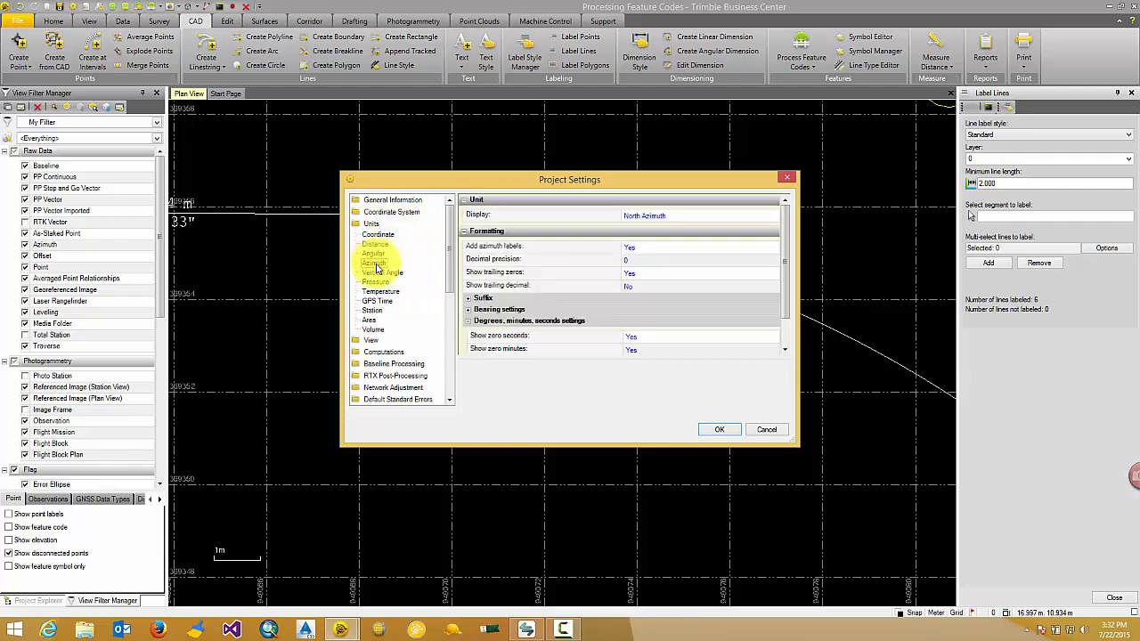
click(673, 219)
click(675, 240)
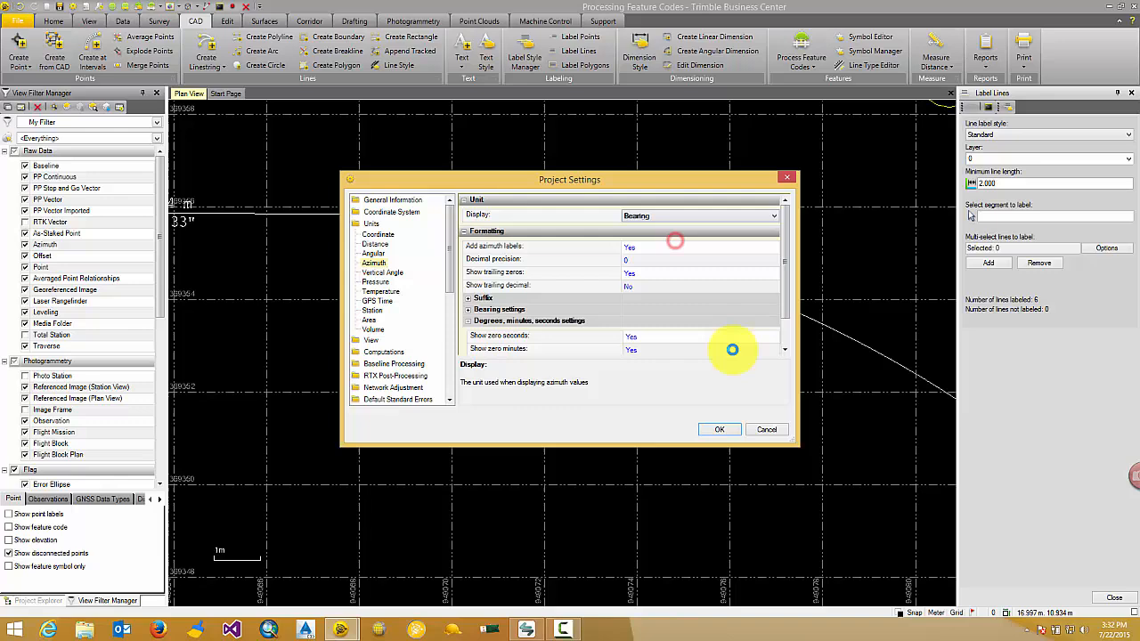
click(724, 430)
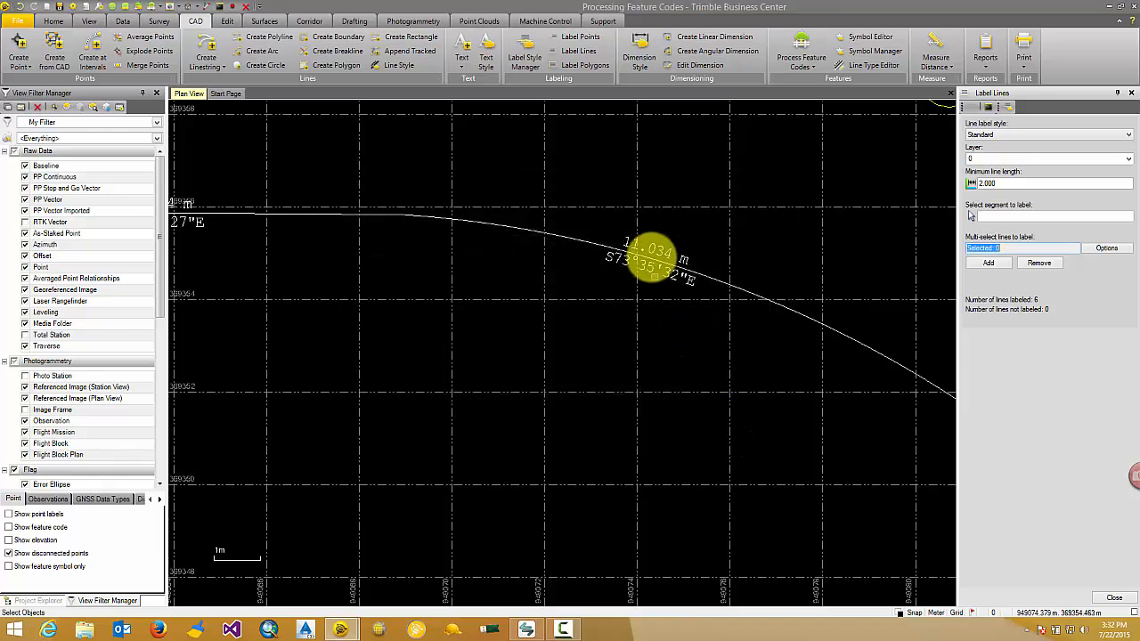
Step: Open the labeled linestring for editing and move the end point of its first arc segment to 949081.138, 369353.183
scroll(561, 288, down, 2)
scroll(708, 314, up, 2)
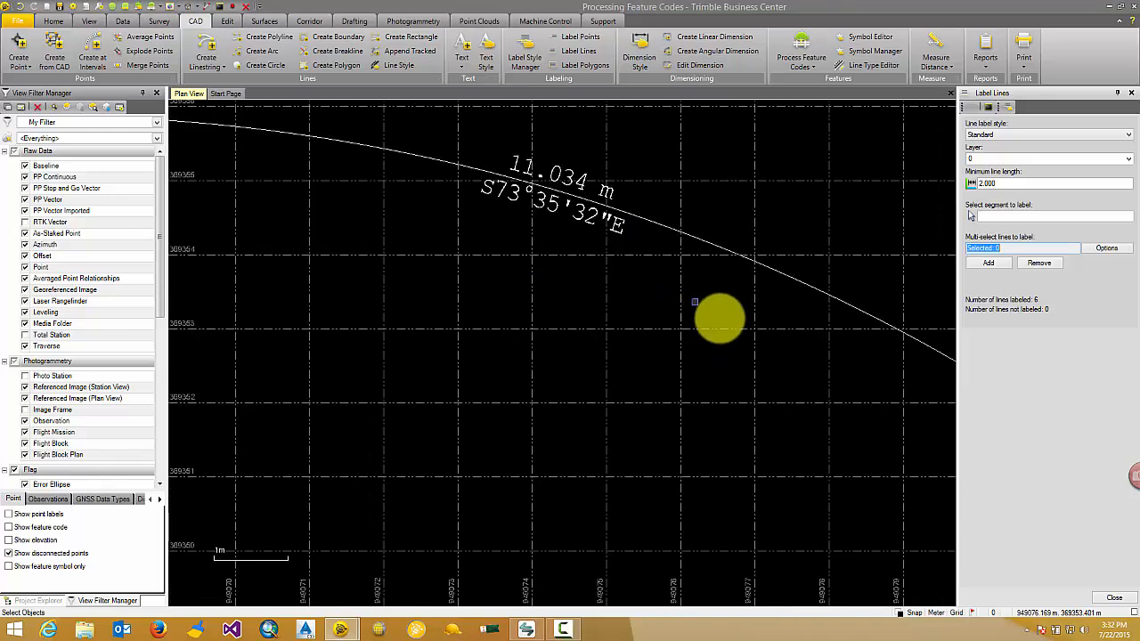
scroll(776, 350, down, 2)
middle_drag(777, 361, 661, 298)
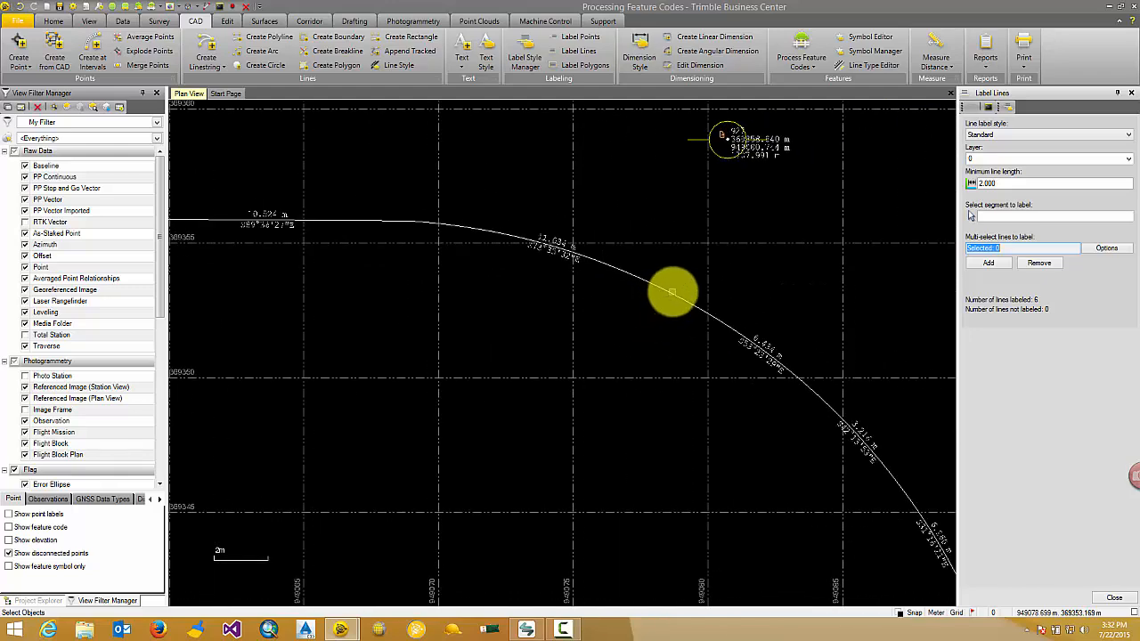
click(672, 292)
right_click(673, 297)
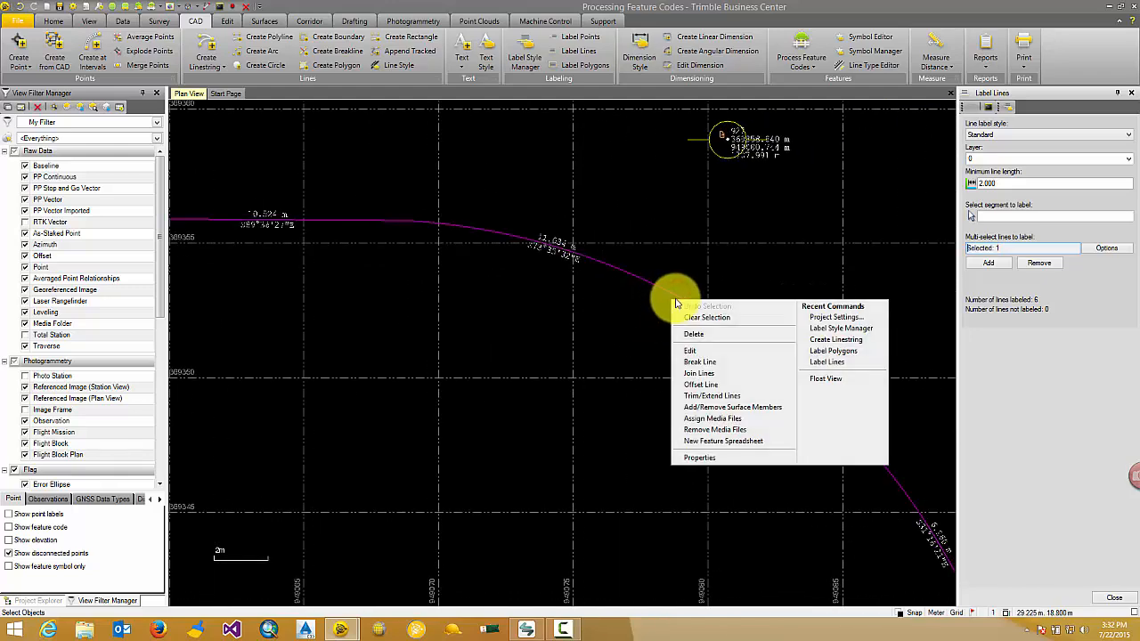
click(721, 352)
scroll(590, 284, up, 2)
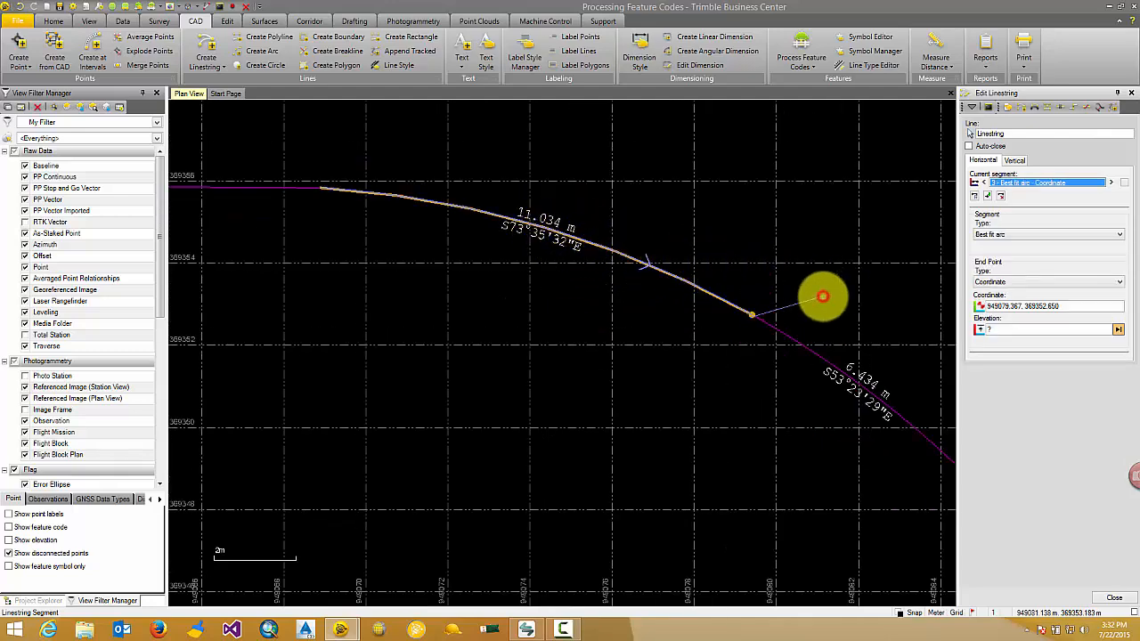
click(822, 296)
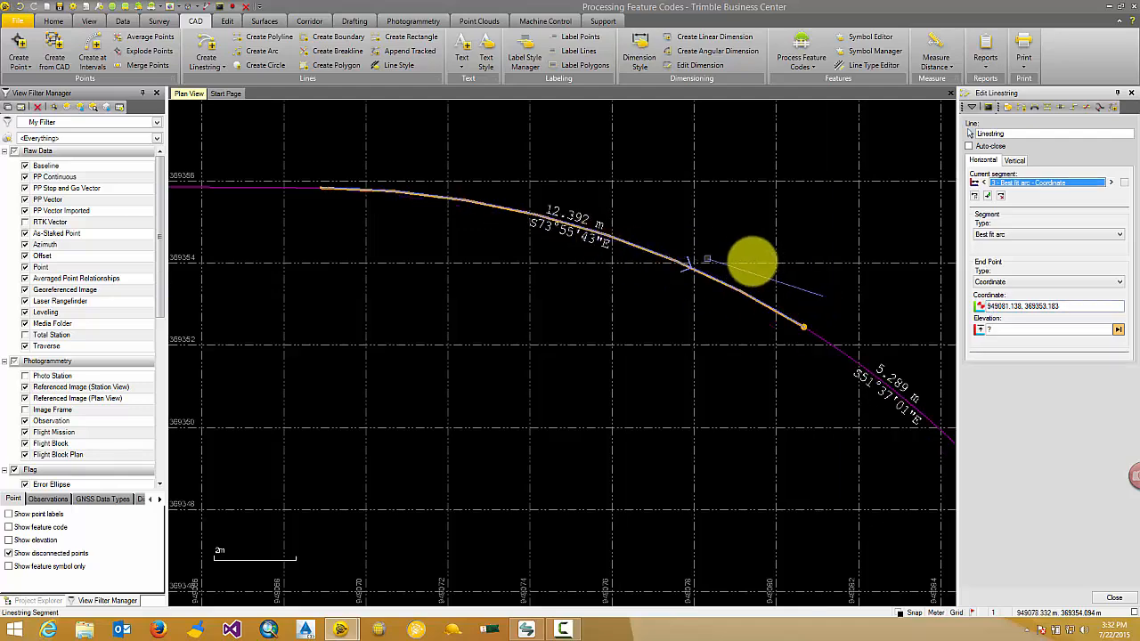
Step: Move the end points of the next two arc segments to 949085.565, 369351.215 and 949089.429, 369347.980
scroll(751, 254, down, 3)
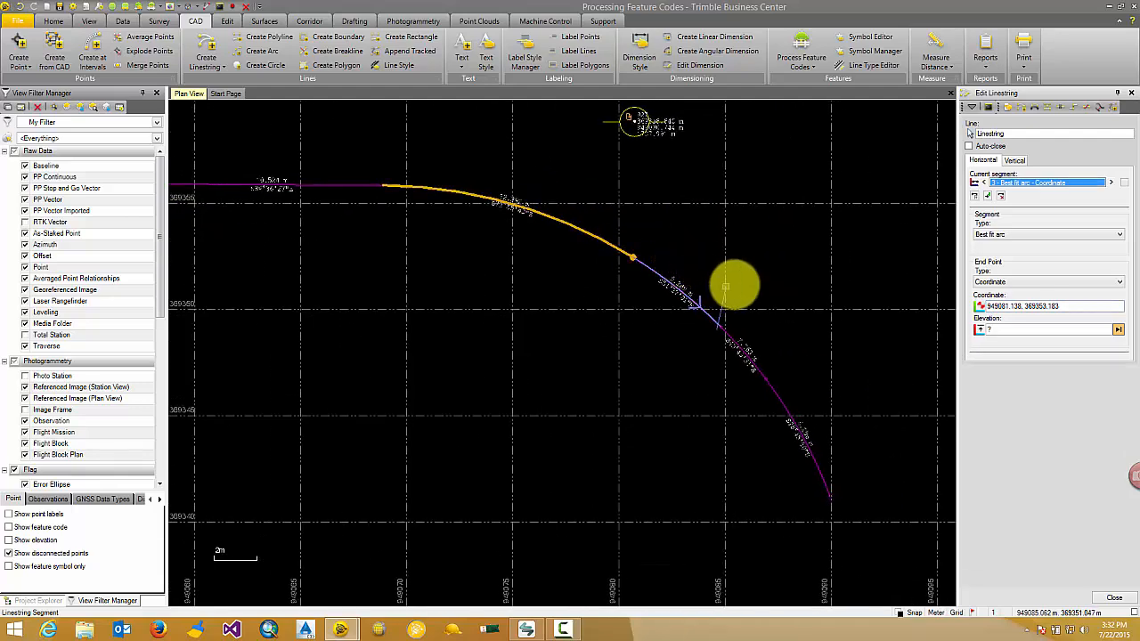
click(733, 280)
scroll(718, 298, up, 3)
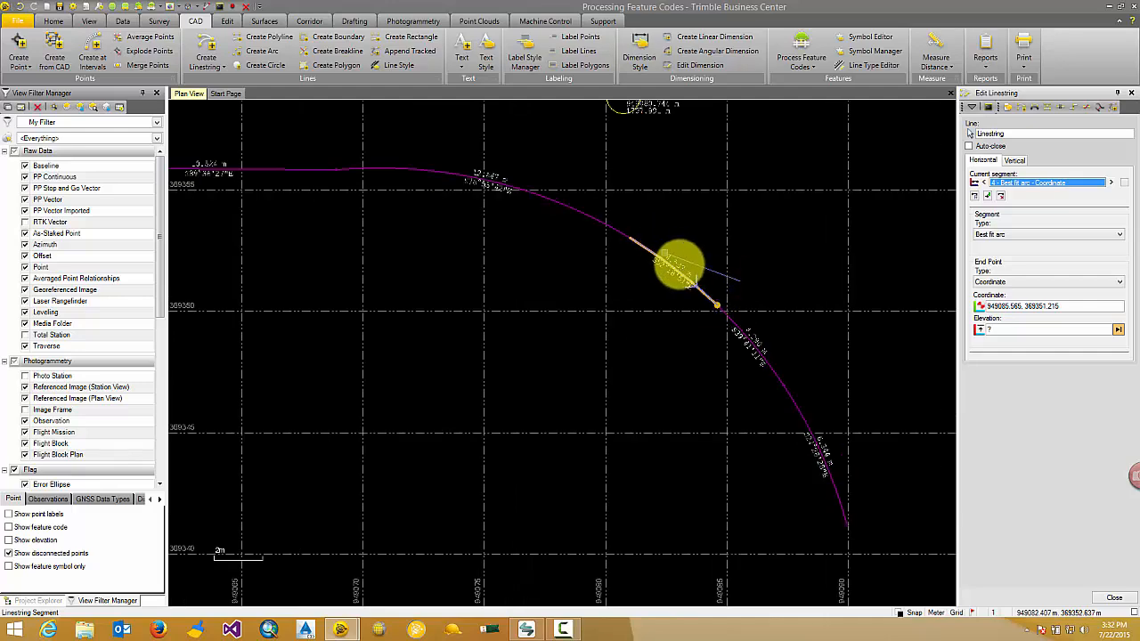
scroll(723, 301, down, 2)
middle_drag(722, 305, 620, 234)
click(685, 303)
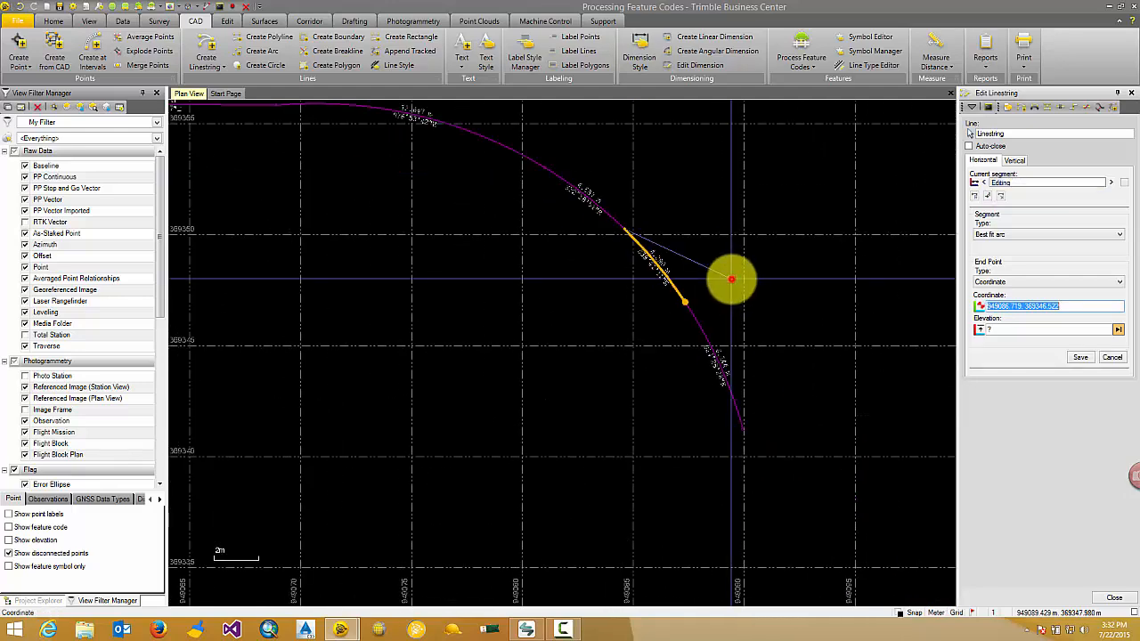
click(732, 279)
Step: Check the length and bearing labels along the reshaped arcs and close the linestring editor
scroll(722, 285, down, 4)
scroll(601, 288, up, 3)
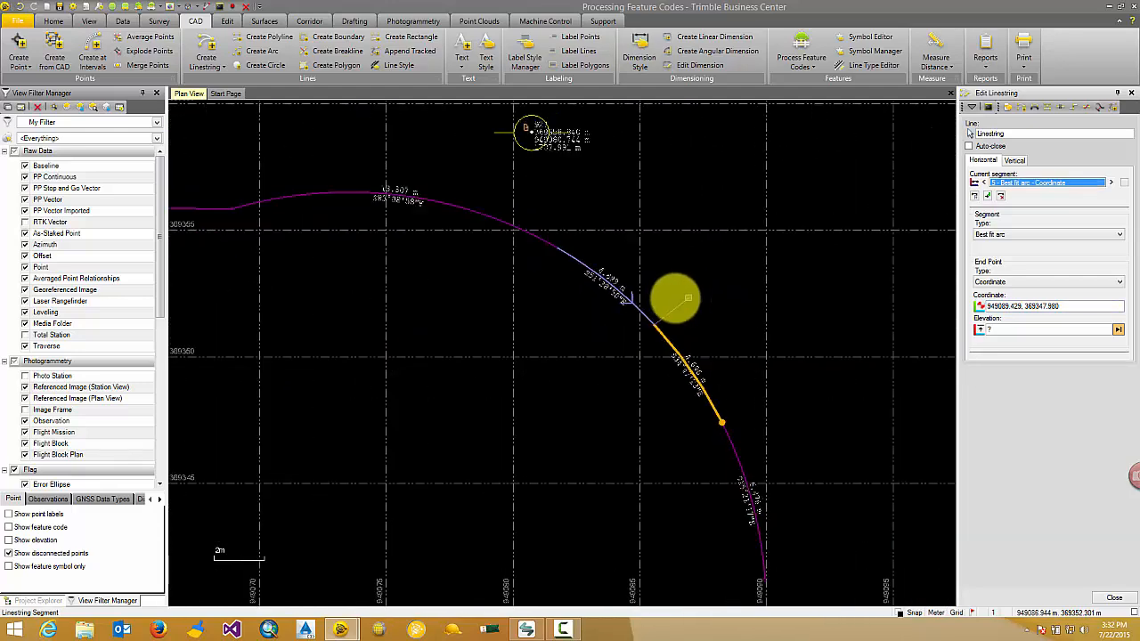
scroll(654, 289, up, 1)
middle_drag(658, 290, 683, 369)
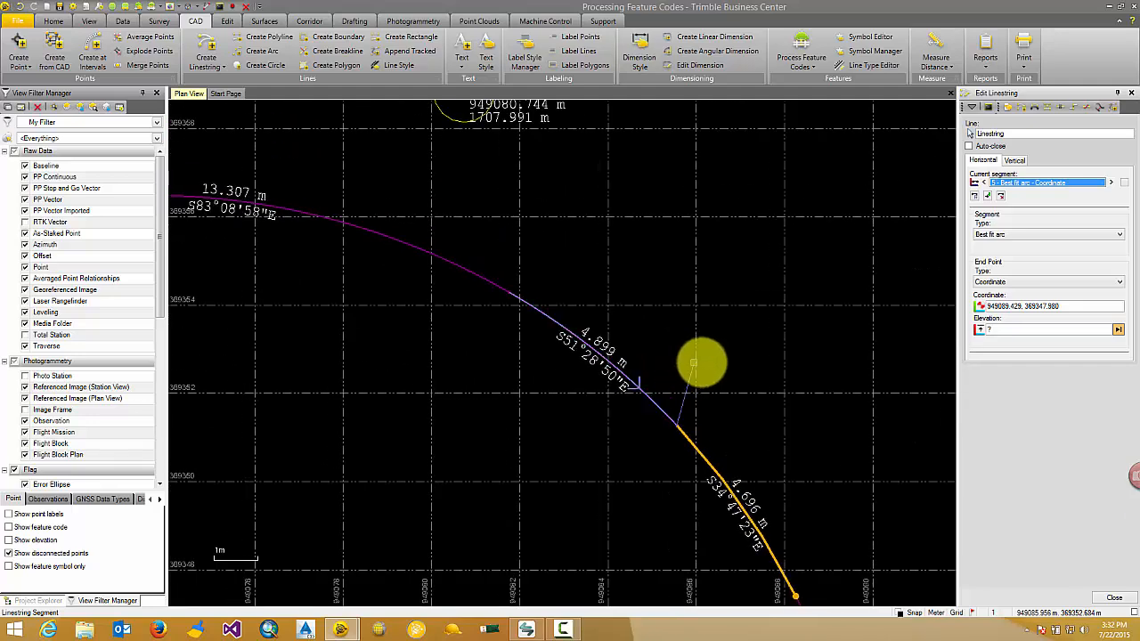
click(1133, 94)
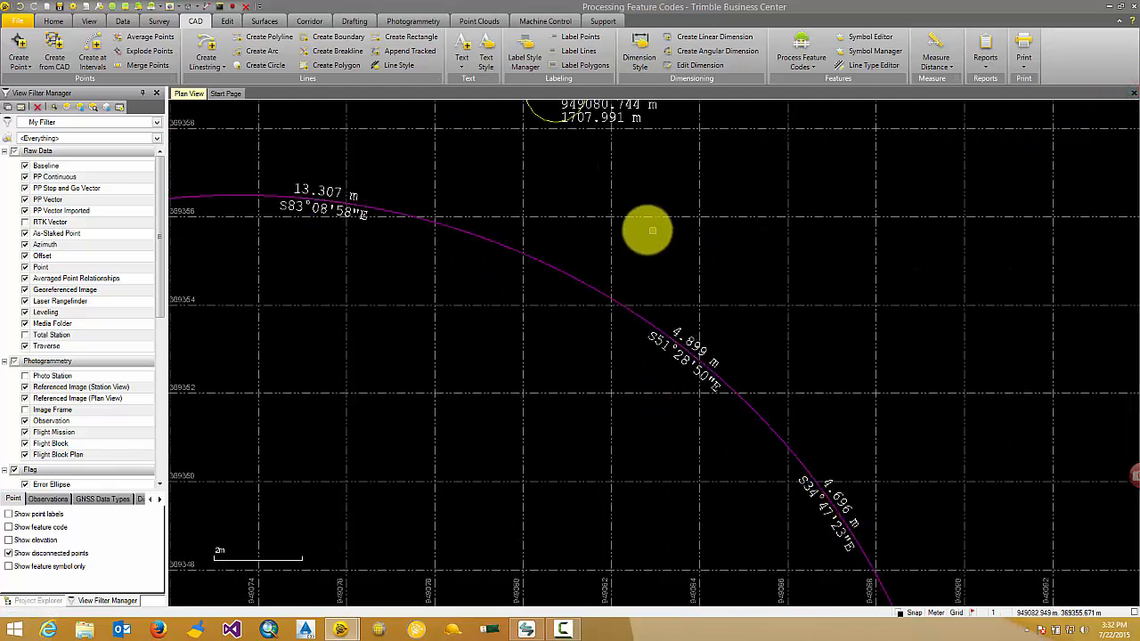
middle_drag(646, 230, 687, 224)
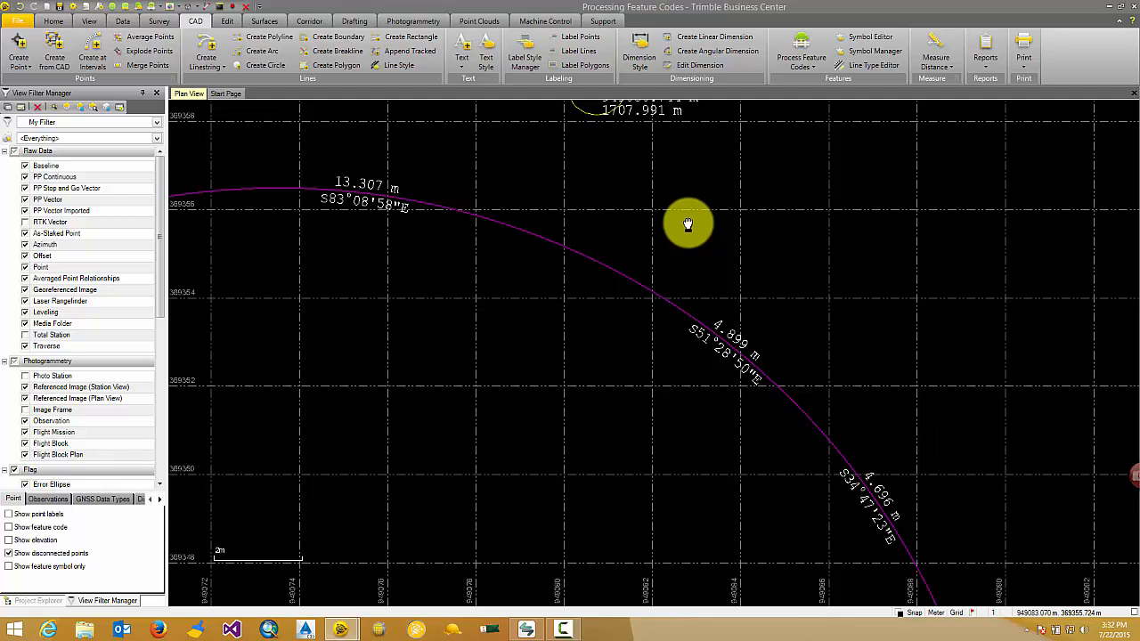